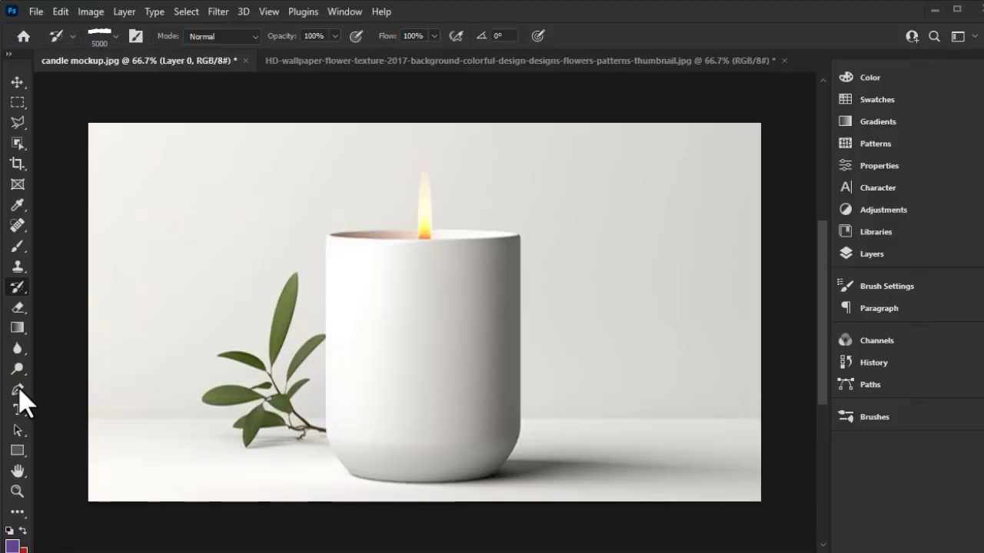
Step: Trace a closed Pen shape around the jar's rim, sides and base, creating Shape 1
right_click(19, 390)
left_click(80, 388)
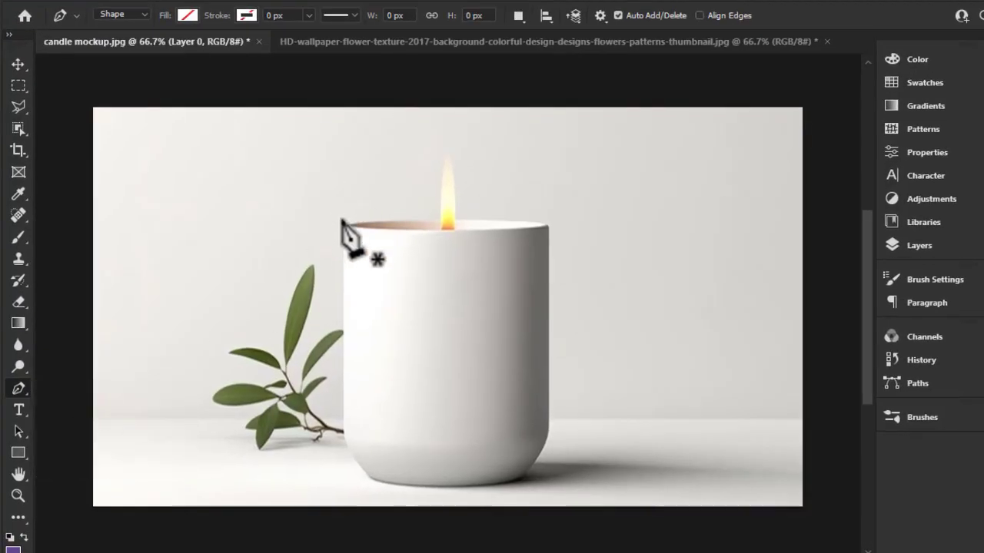
left_click(343, 228)
left_click(440, 232)
left_click(546, 225)
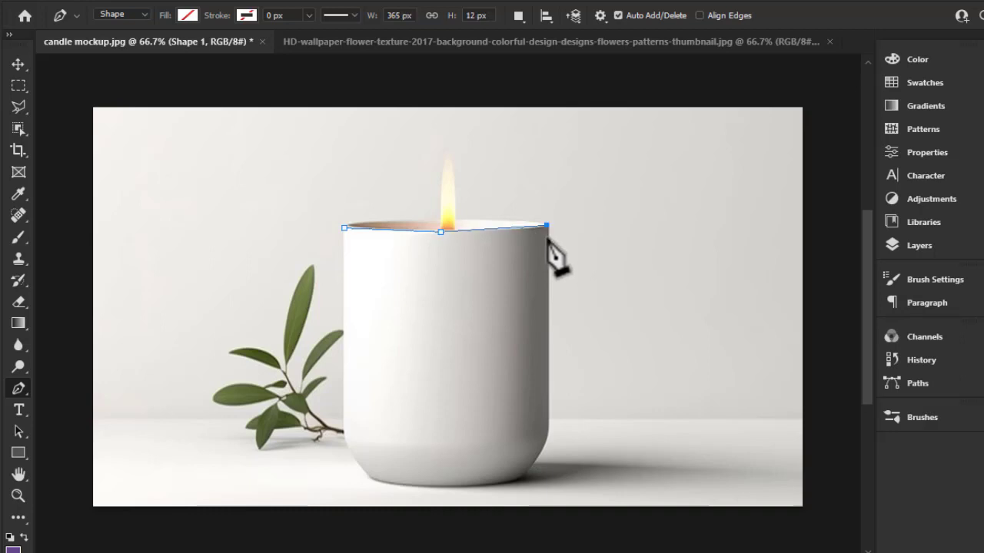
left_click(522, 477)
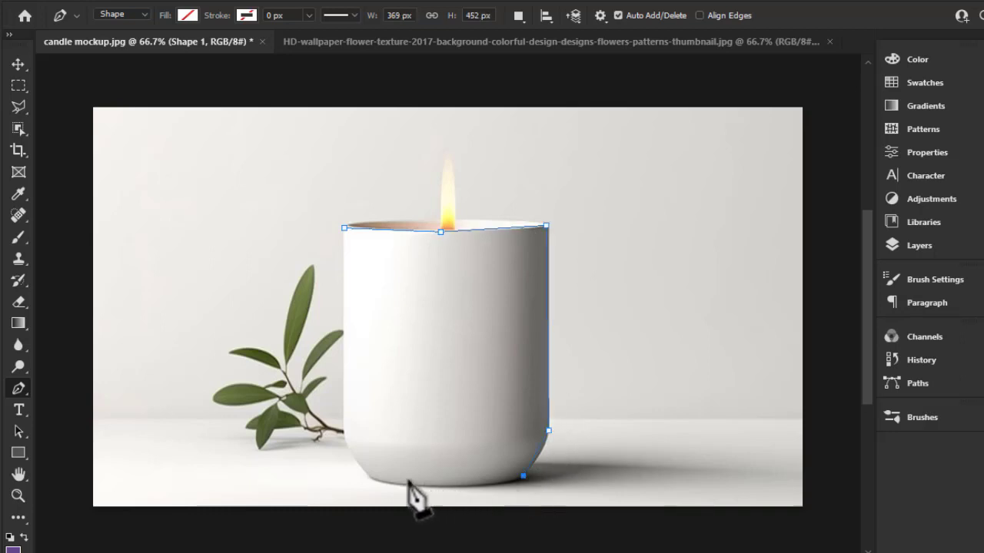
left_click(372, 477)
left_click(346, 444)
left_click(343, 228)
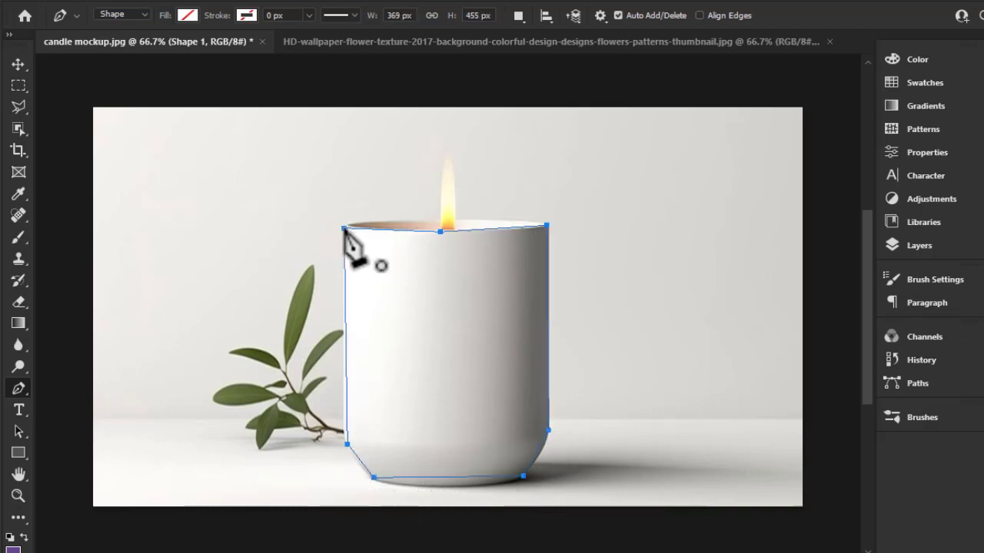
right_click(19, 388)
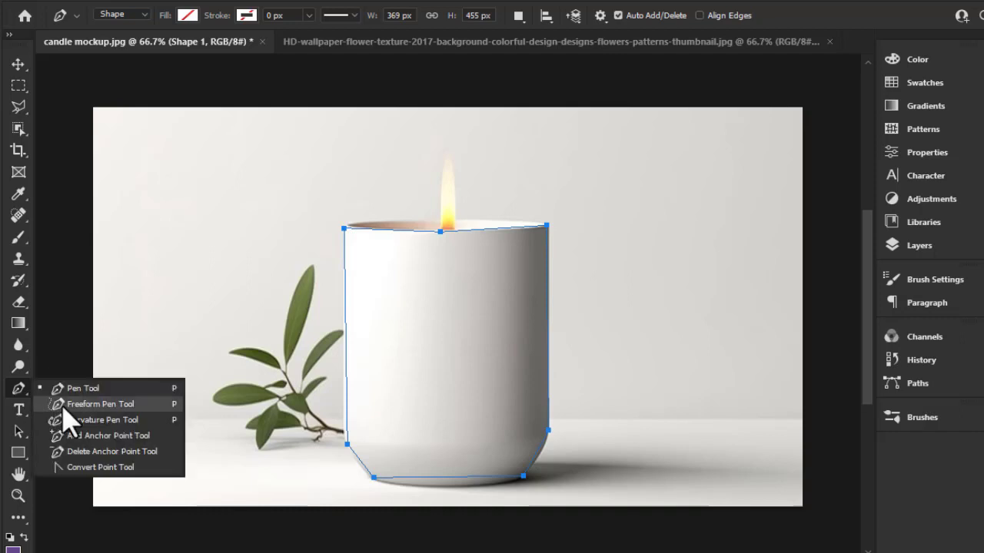
Step: Add anchors along the top rim and left side, bowing the left edge outward
left_click(96, 436)
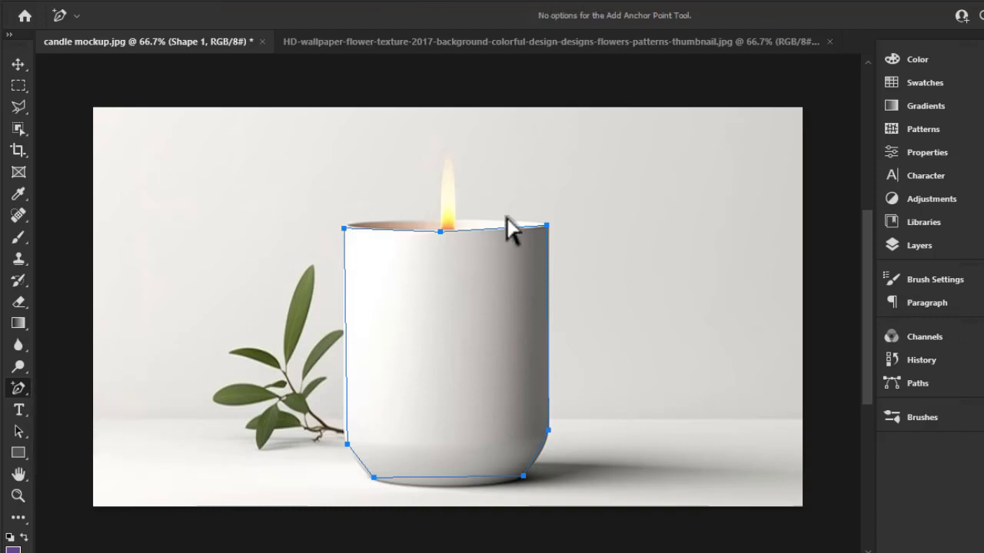
left_click_drag(504, 229, 494, 232)
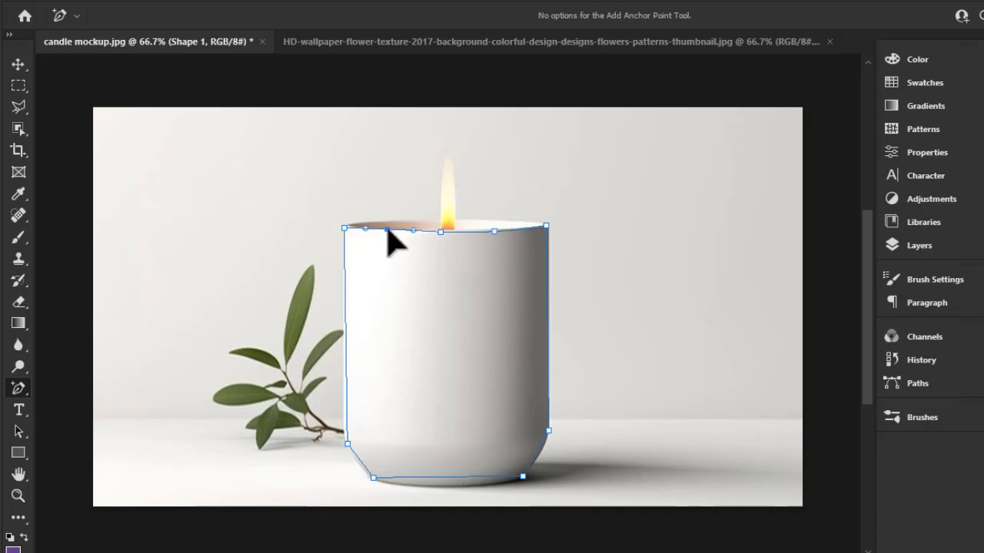
left_click_drag(345, 344, 340, 343)
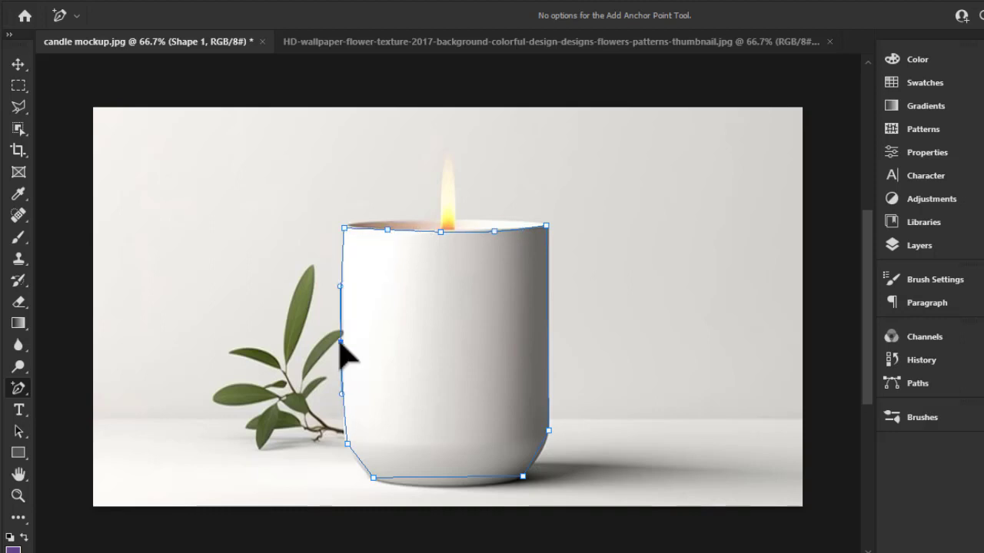
left_click(344, 417)
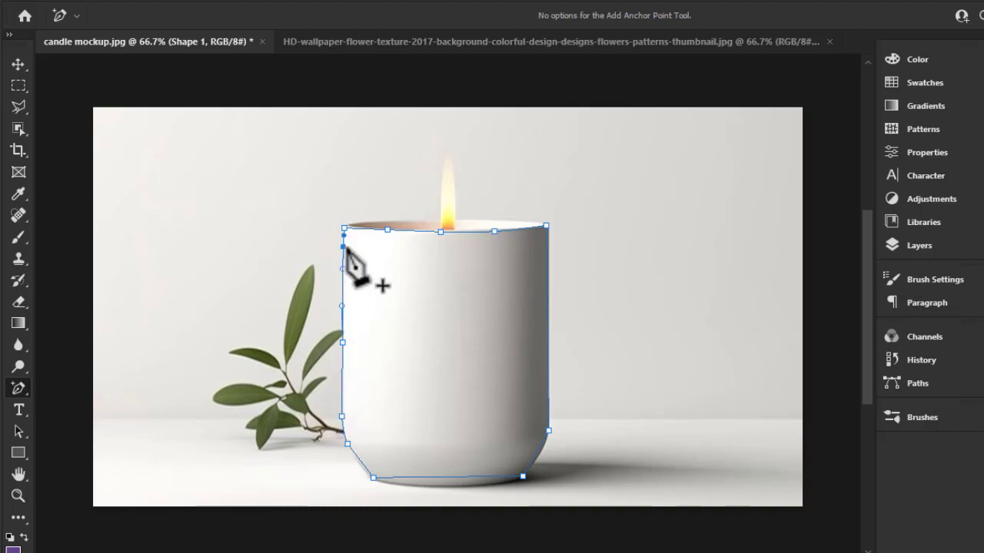
left_click(343, 247)
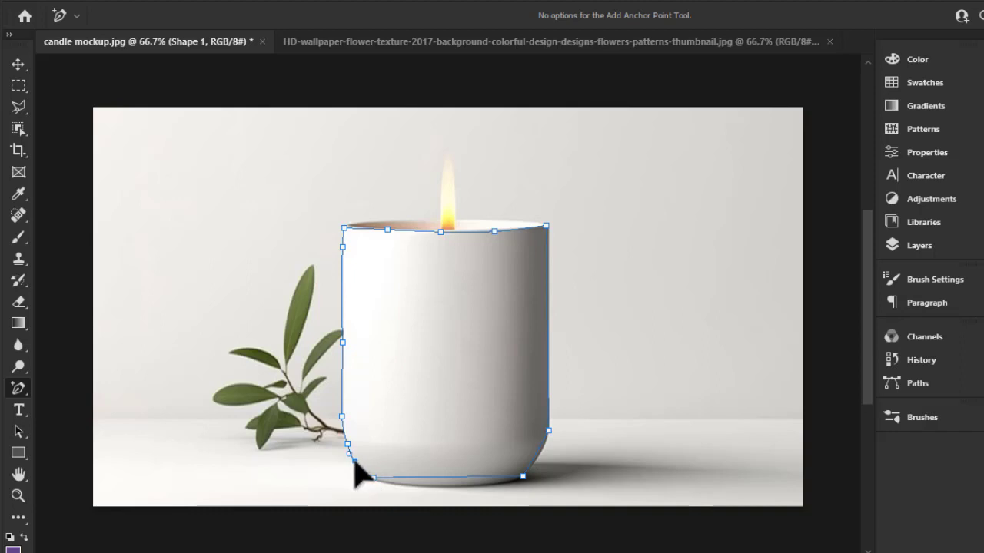
Step: Pull the base middle down and add anchors on the base and right edge
left_click(354, 461)
left_click_drag(443, 477, 443, 489)
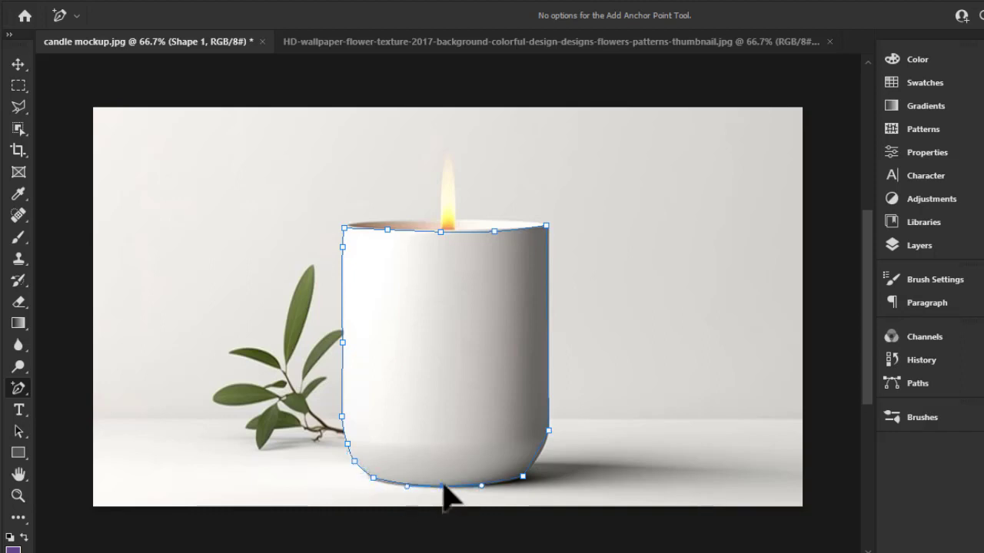
left_click(501, 482)
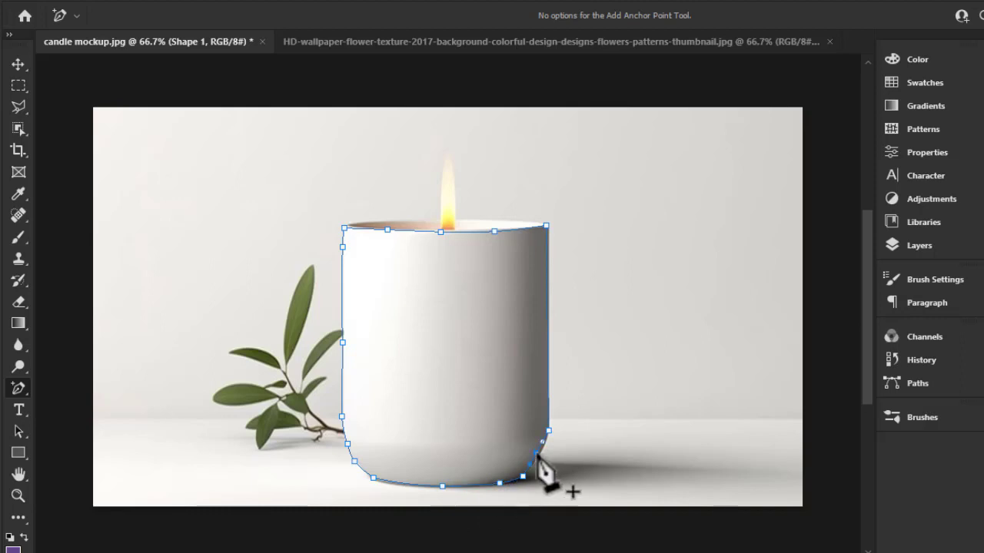
left_click(549, 258)
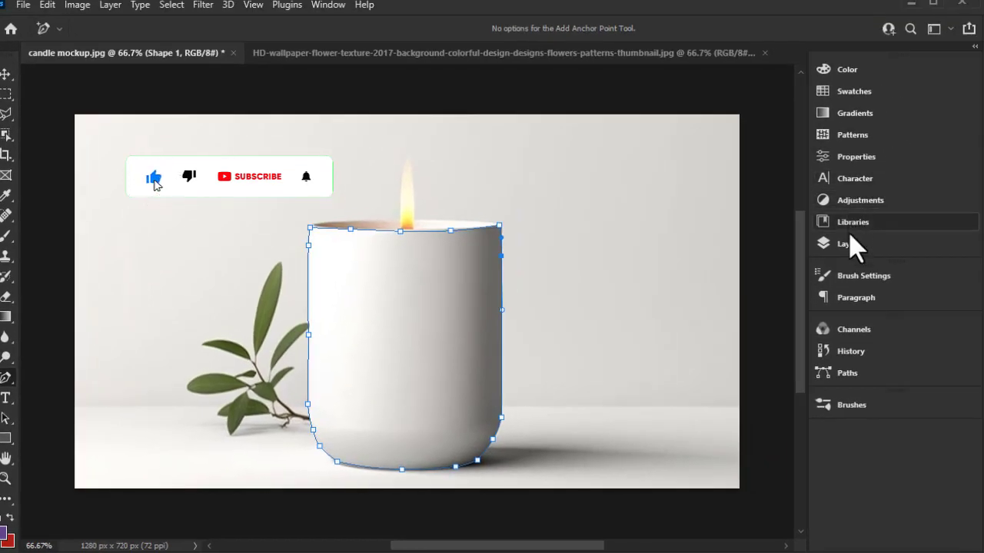
Step: Select the original photo layer, Layer 0, in the Layers panel
left_click(850, 244)
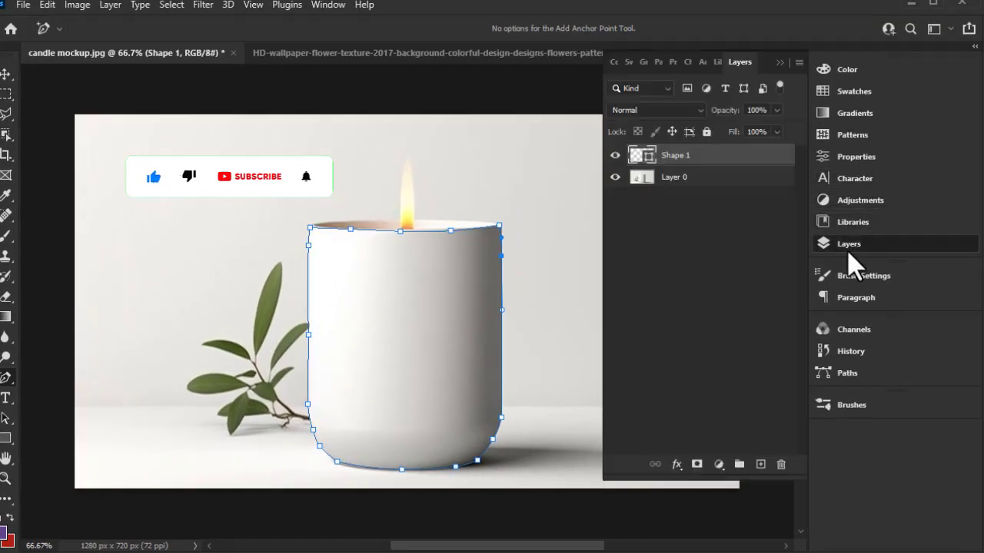
left_click(671, 178)
left_click(779, 62)
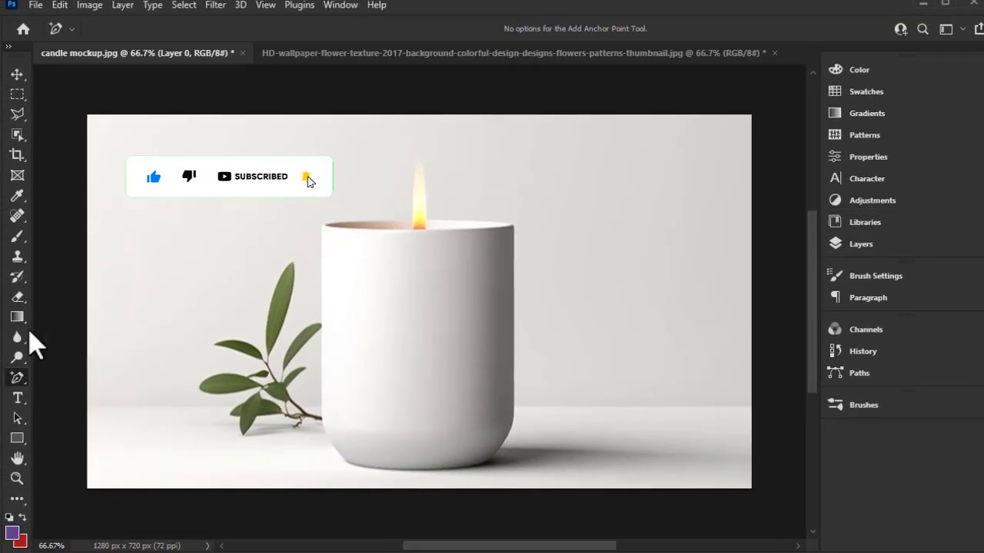
Step: Draw a dark purple rectangle covering the candle jar
right_click(19, 441)
left_click(96, 438)
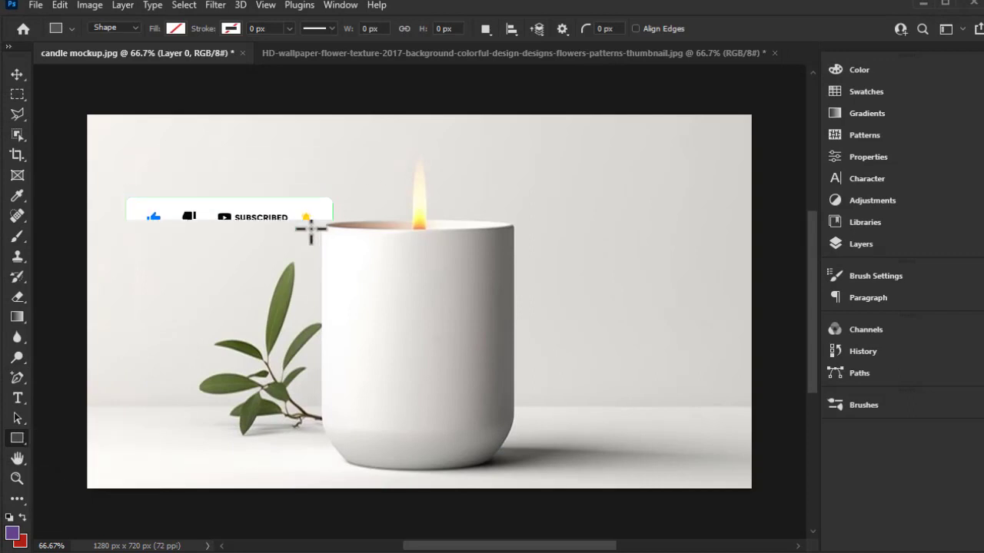
mouse_move(311, 225)
left_mouse_down()
mouse_move(330, 259)
mouse_move(519, 465)
left_mouse_up()
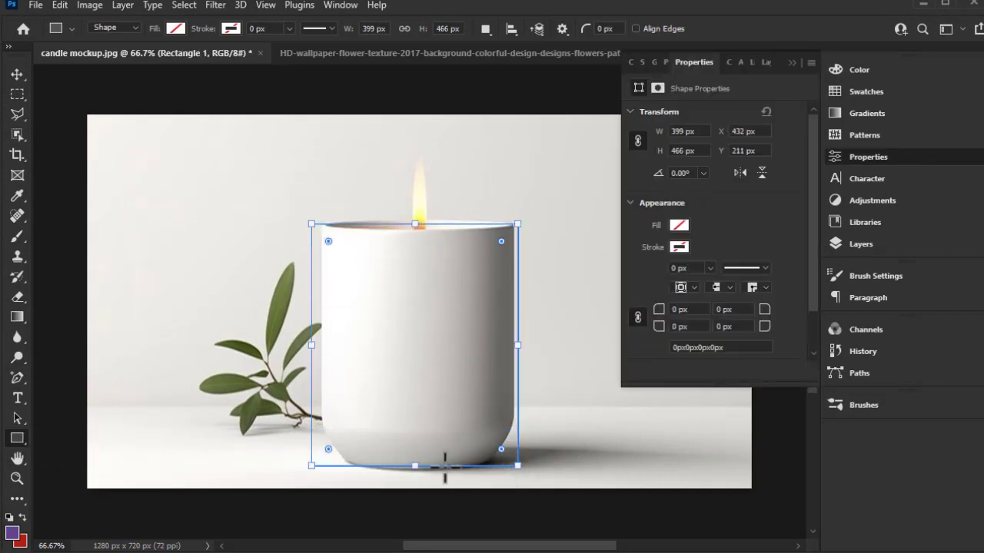
left_click_drag(418, 465, 418, 469)
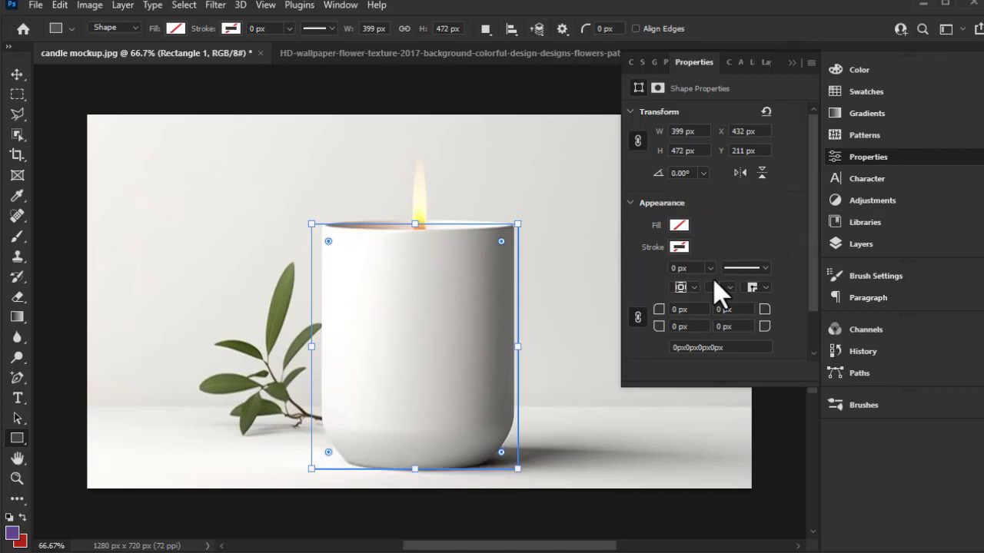
left_click(679, 224)
left_click(641, 308)
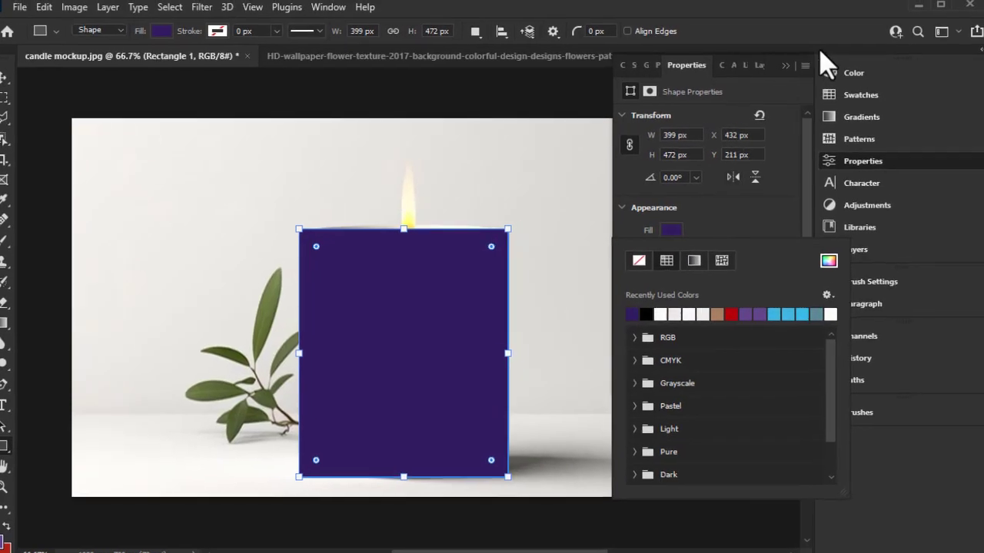
left_click(792, 61)
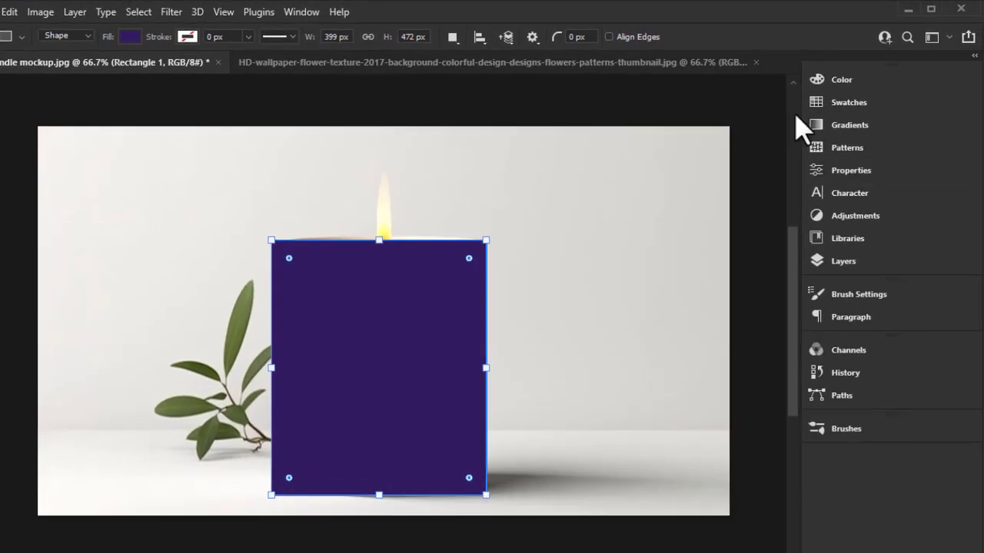
Step: Convert the Rectangle 1 layer into a Smart Object
left_click(841, 262)
right_click(707, 197)
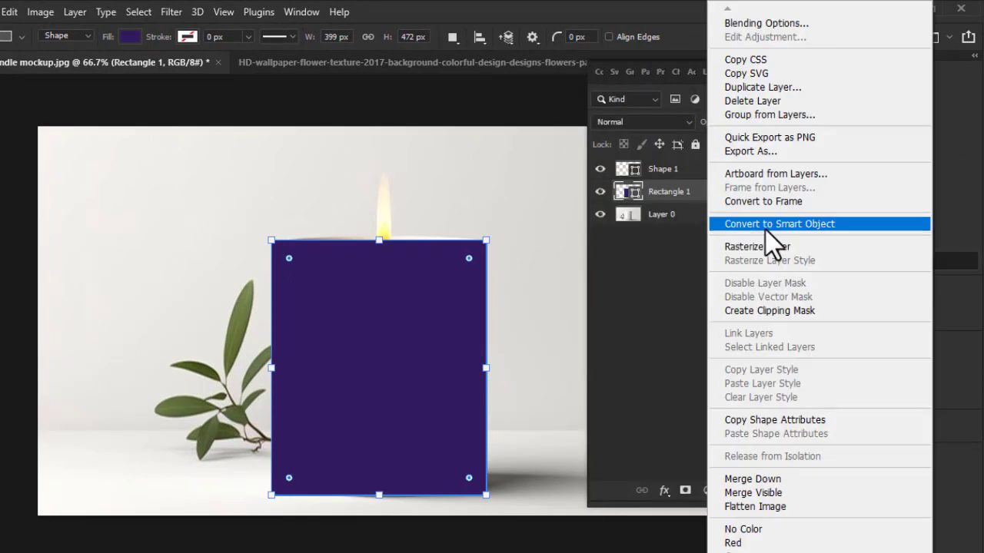
left_click(744, 224)
left_click(769, 73)
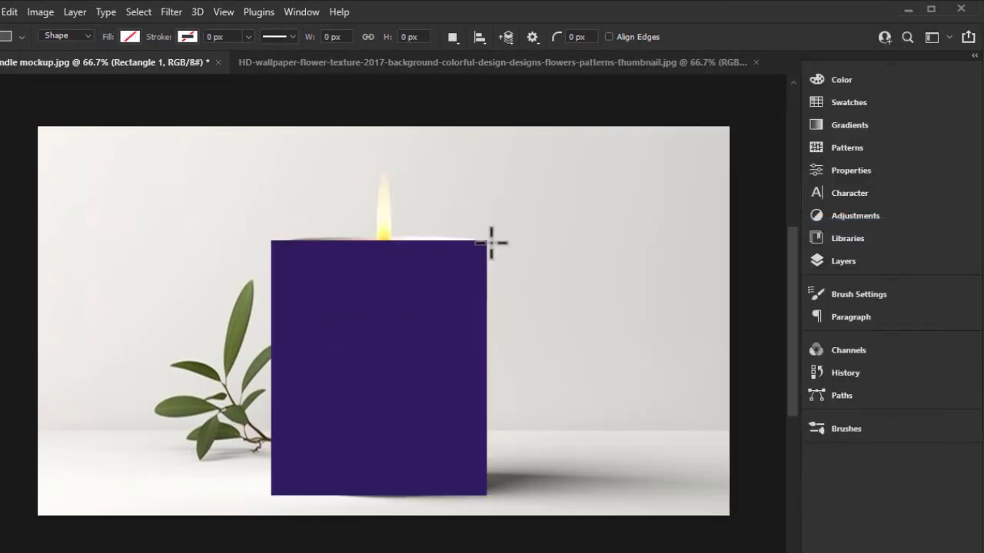
Step: Warp Rectangle 1 with an Arch preset bent to about -9.1% to match the rim
key("ctrl+t")
right_click(430, 332)
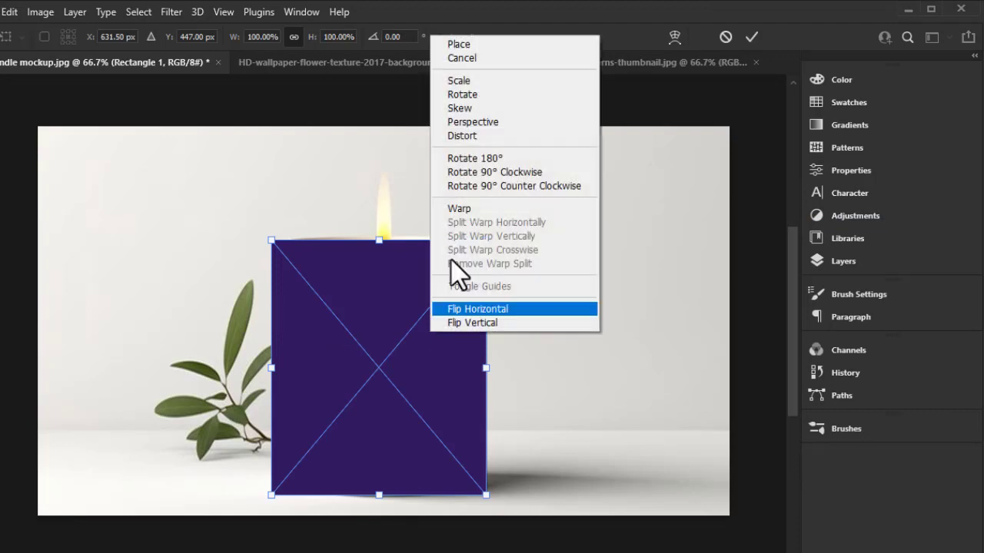
left_click(471, 209)
left_click(345, 36)
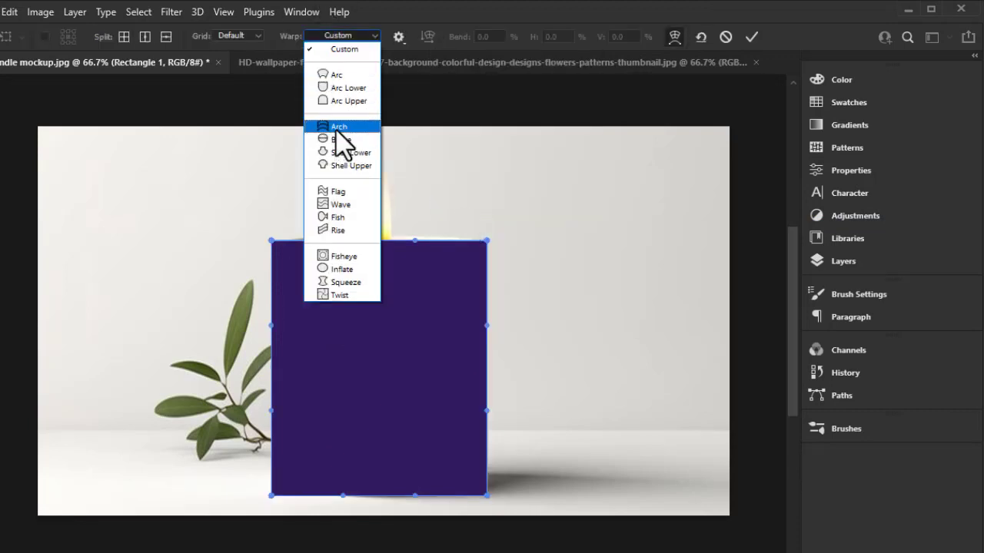
left_click(365, 125)
left_click_drag(379, 197, 391, 247)
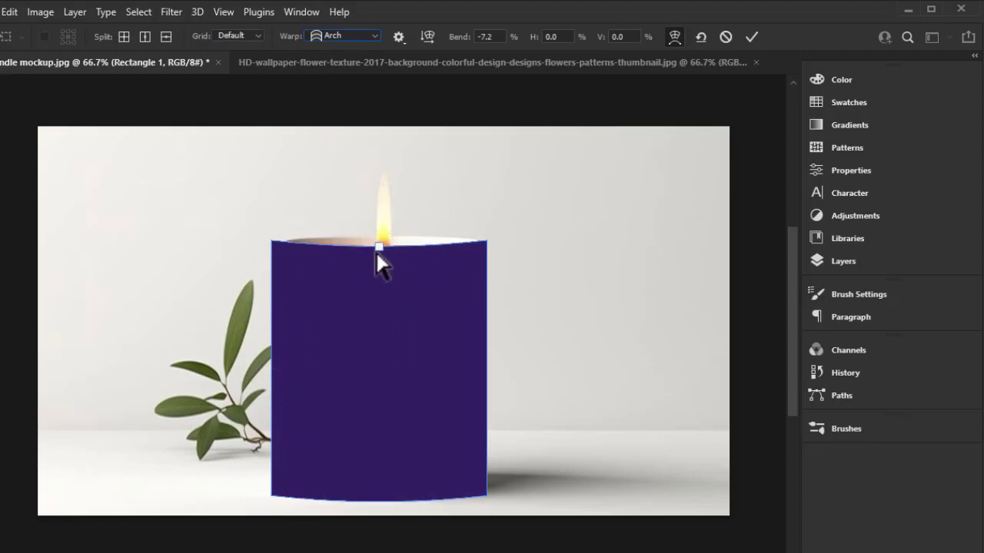
left_click_drag(376, 254, 379, 258)
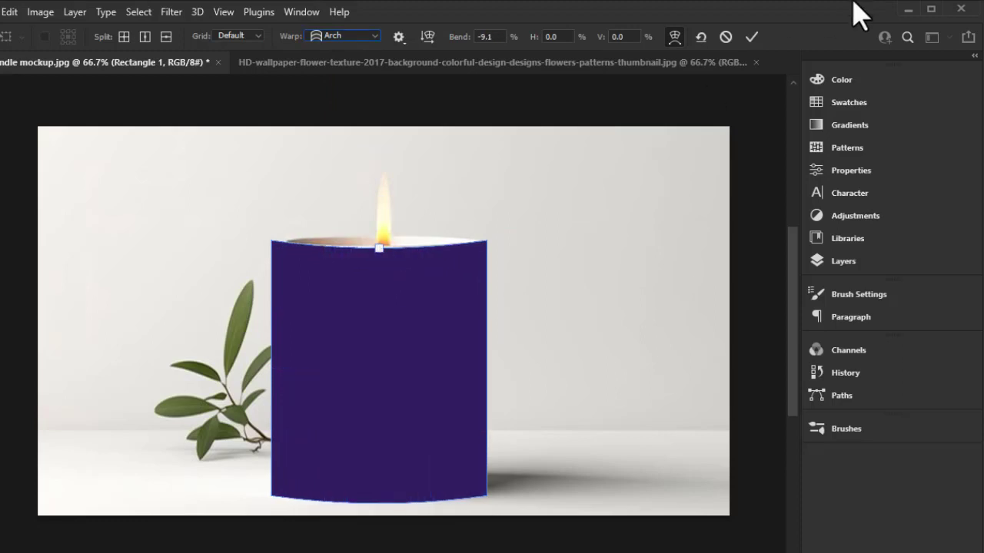
left_click(751, 37)
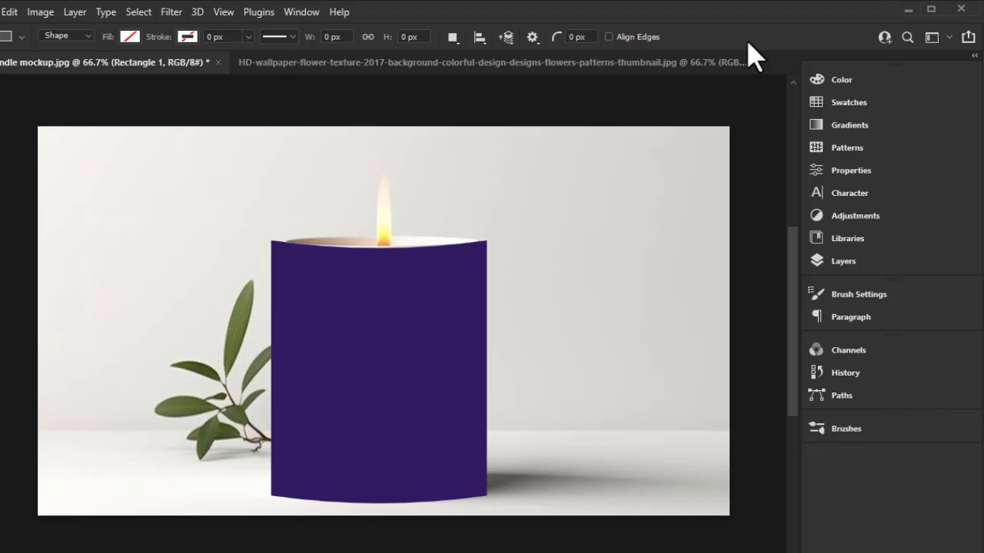
left_click(816, 261)
Step: Move Rectangle 1 above Shape 1, mask it with Shape 1's outline, then delete Shape 1
left_click_drag(658, 201, 650, 163)
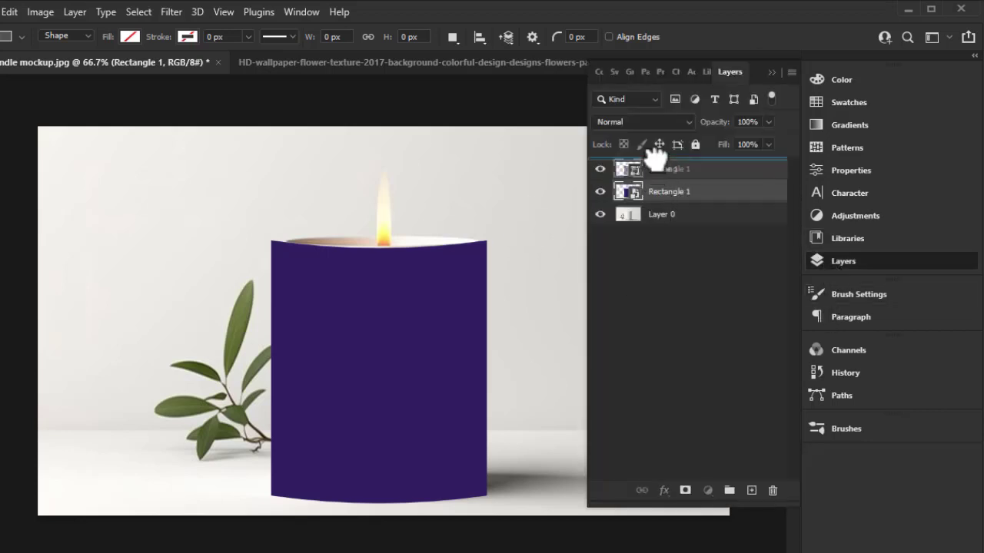
left_click(626, 194, "ctrl")
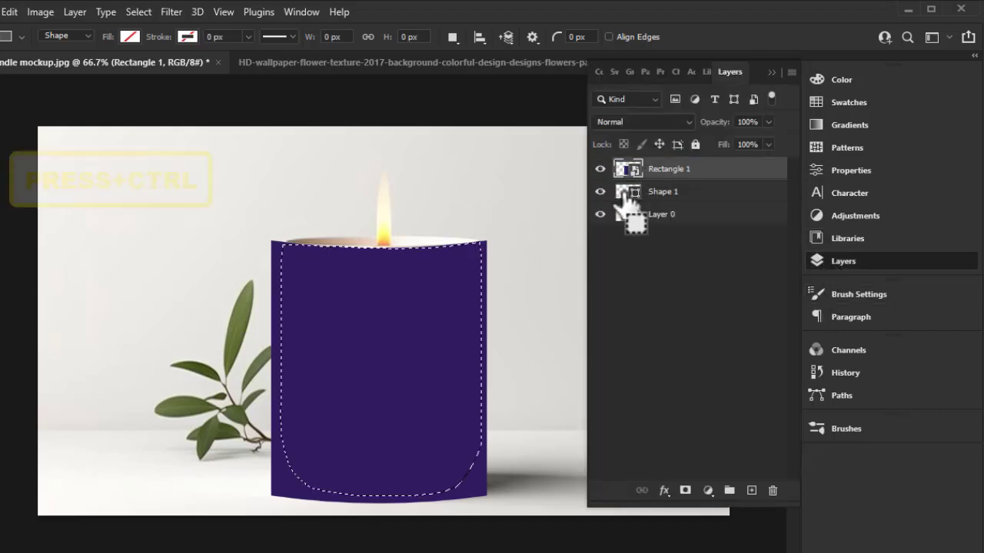
left_click(685, 492)
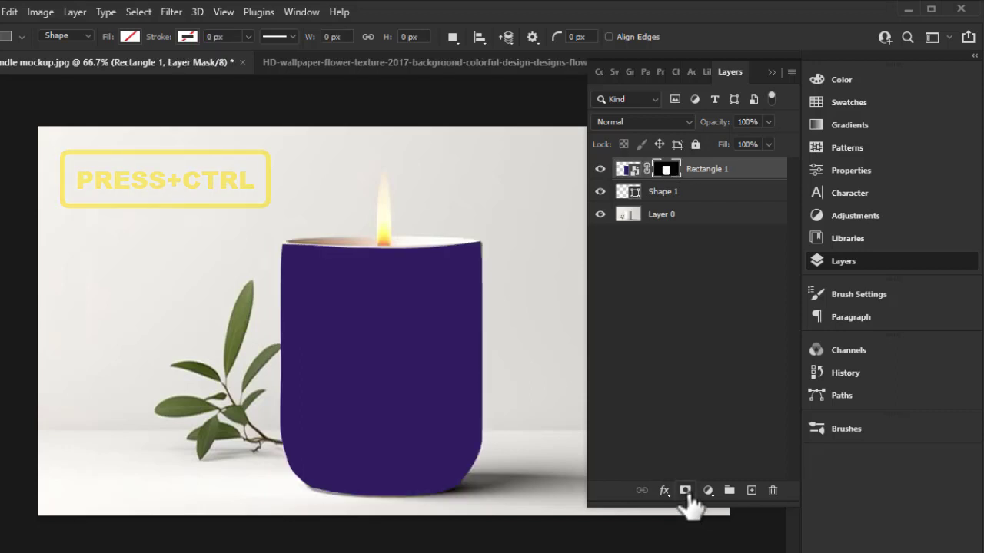
left_click_drag(662, 193, 773, 491)
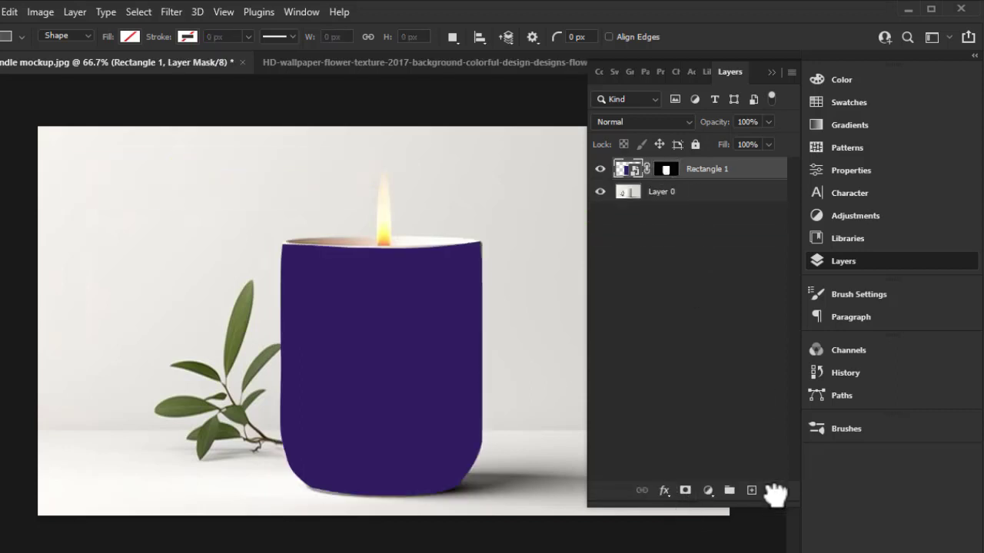
Step: Open Rectangle 1's smart object and drag the mandala wallpaper into it
double_click(626, 170)
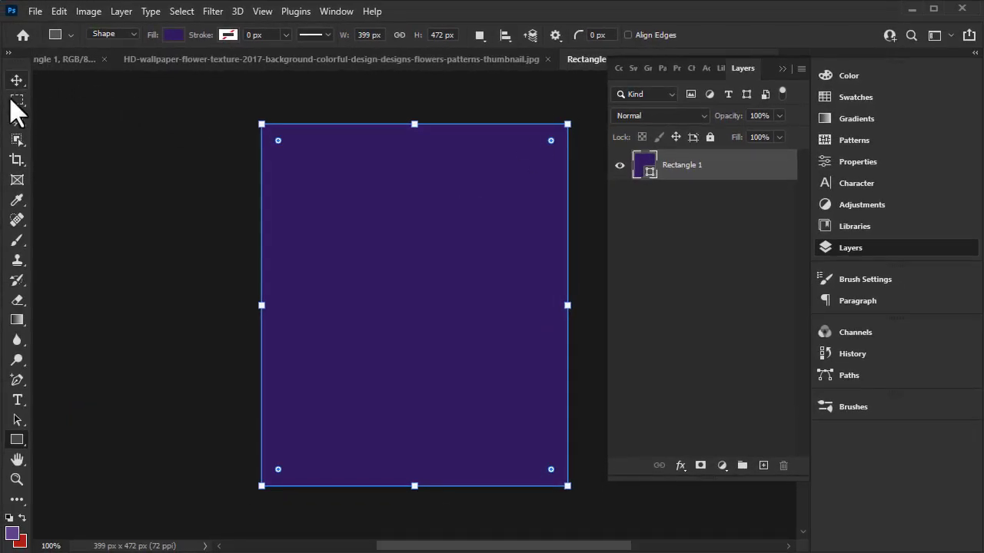
left_click(17, 80)
left_click(307, 60)
left_click(783, 69)
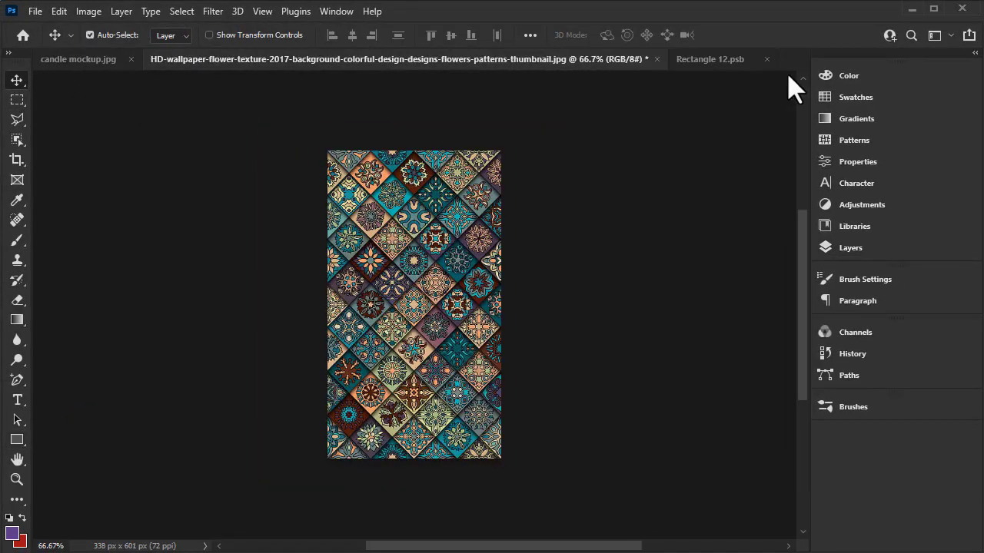
left_click_drag(442, 307, 415, 264)
Step: Stretch the pattern across the smart object canvas and save the smart object
key("ctrl+t")
left_click_drag(281, 265, 256, 266)
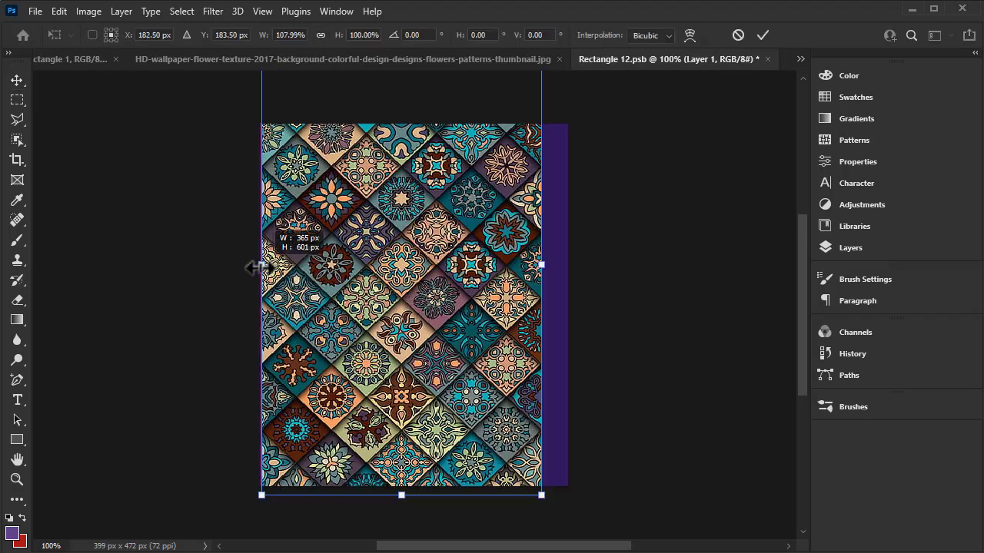
left_click_drag(541, 266, 567, 267)
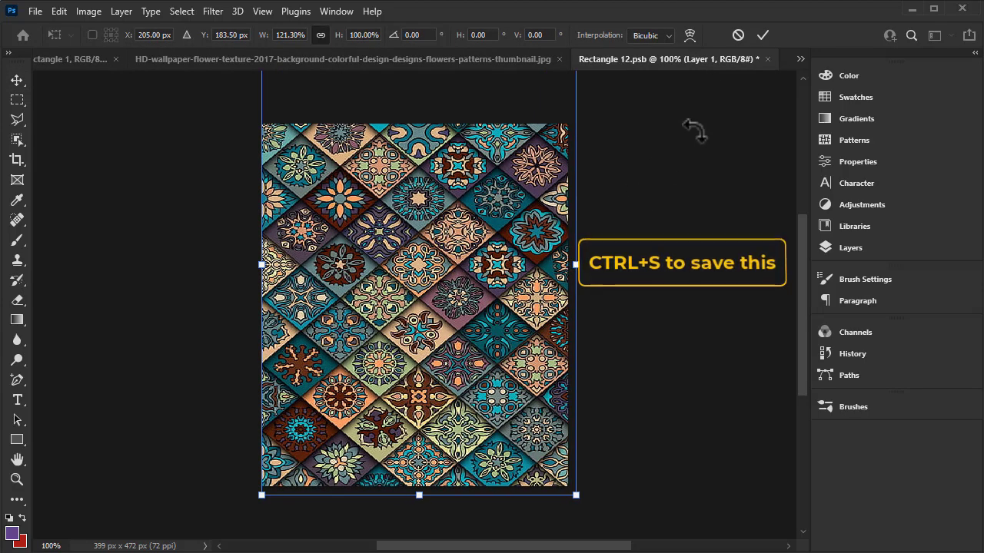
left_click(763, 36)
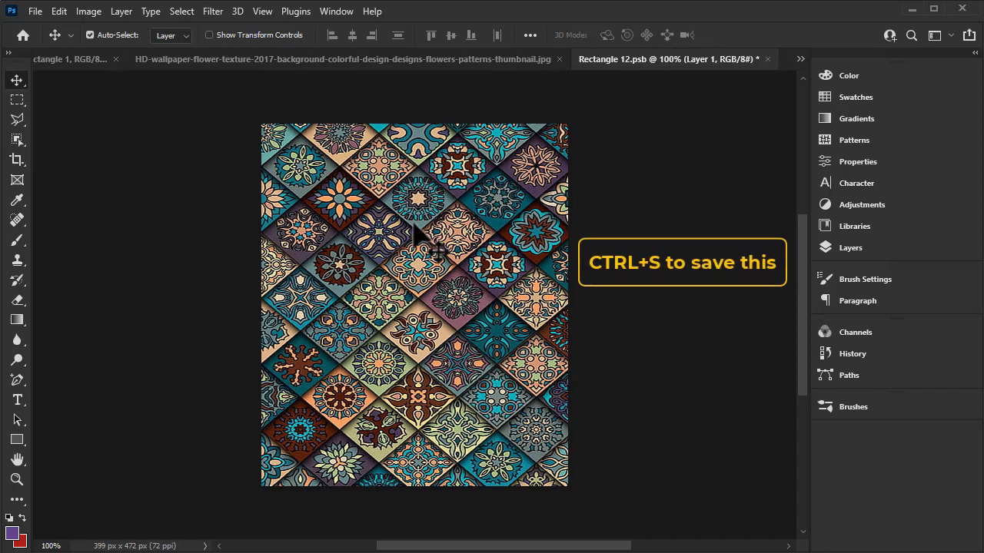
key("ctrl+s")
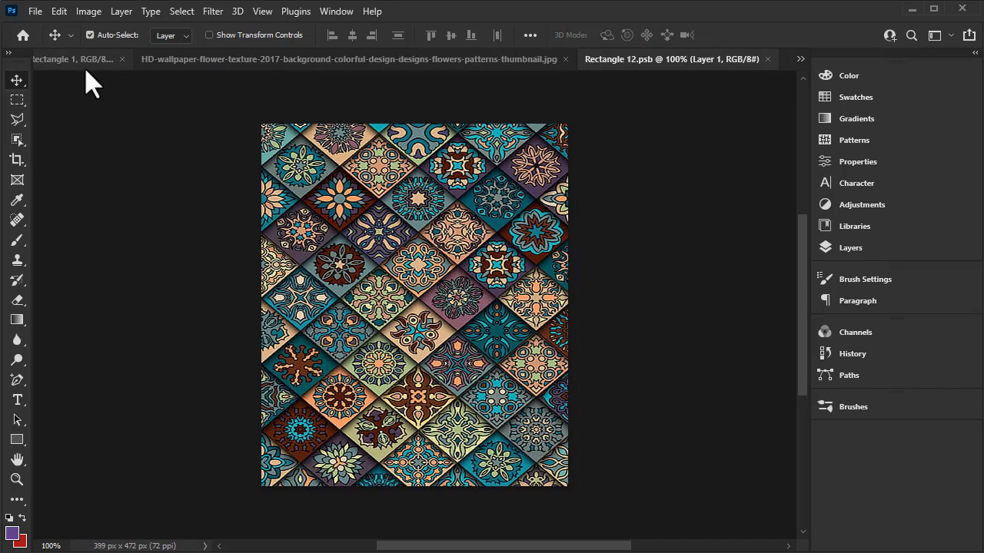
left_click(85, 60)
Step: Duplicate Layer 0 and move the copy above Rectangle 1
left_click(856, 251)
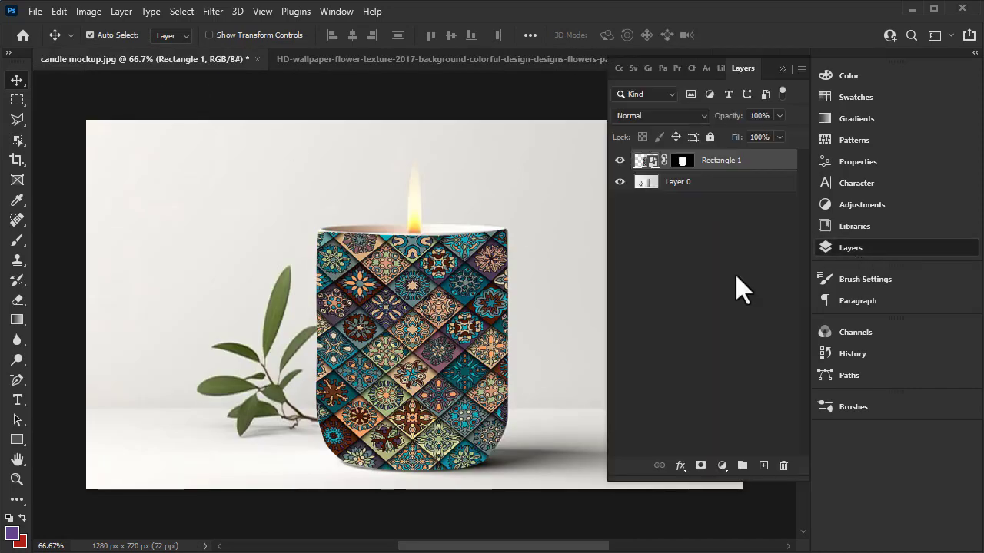
left_click(690, 192)
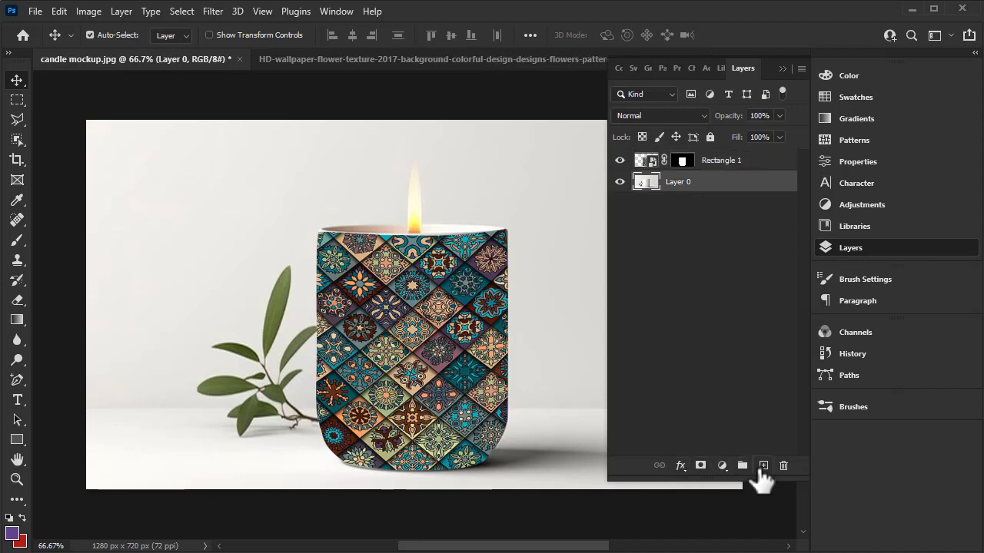
key("ctrl+j")
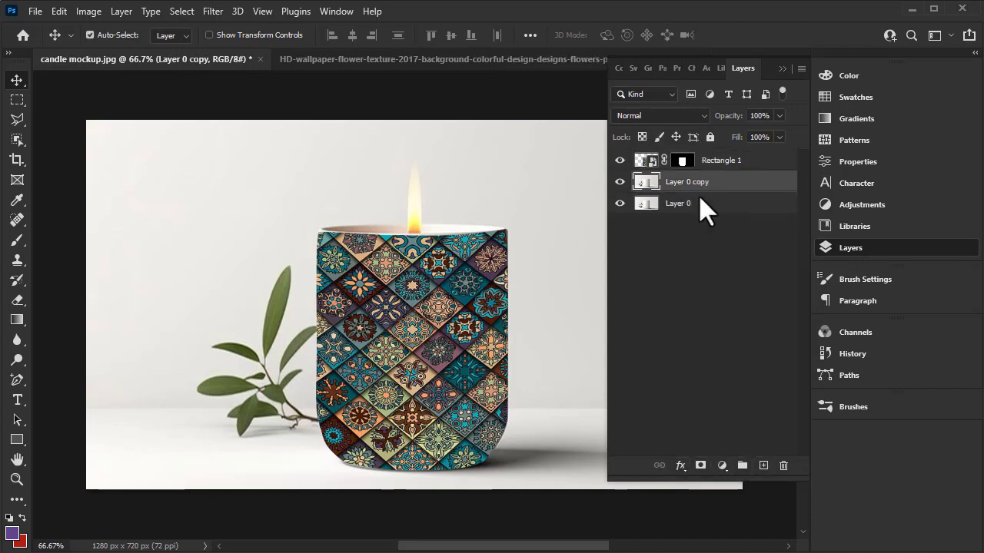
left_click_drag(692, 183, 703, 150)
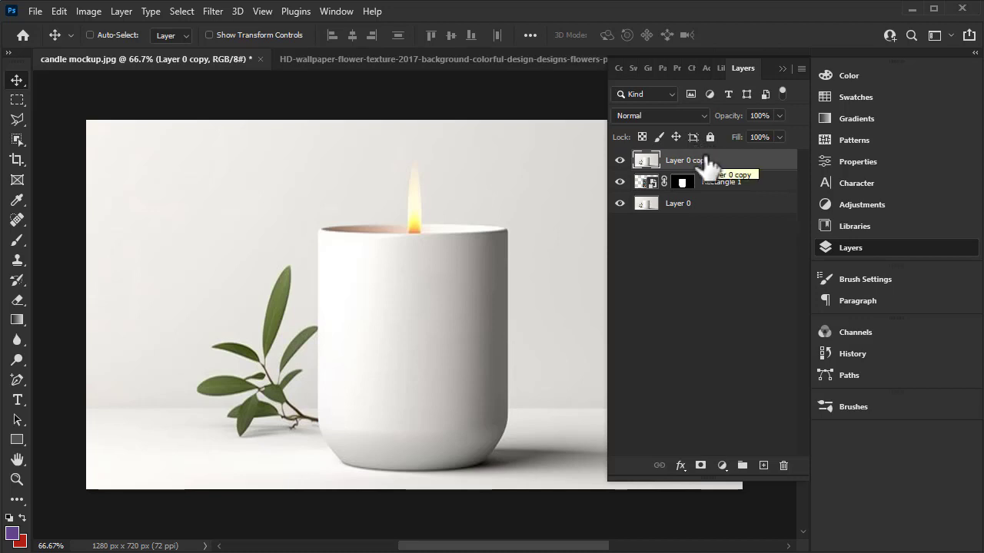
left_click(706, 166, "ctrl")
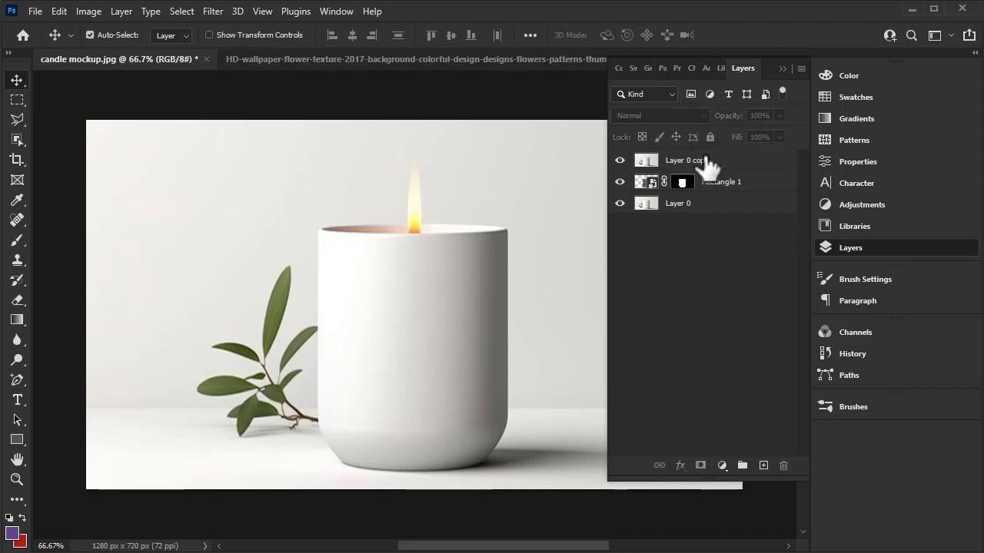
Step: Make two more copies of Layer 0 copy
left_click(703, 165)
left_click(703, 171, "ctrl")
left_click(677, 165)
key("ctrl+j")
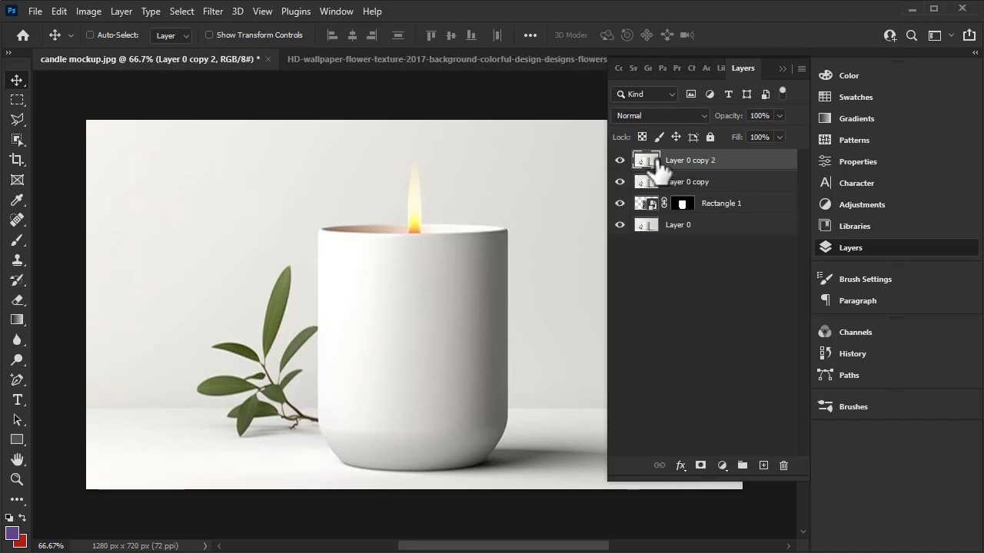
key("ctrl+j")
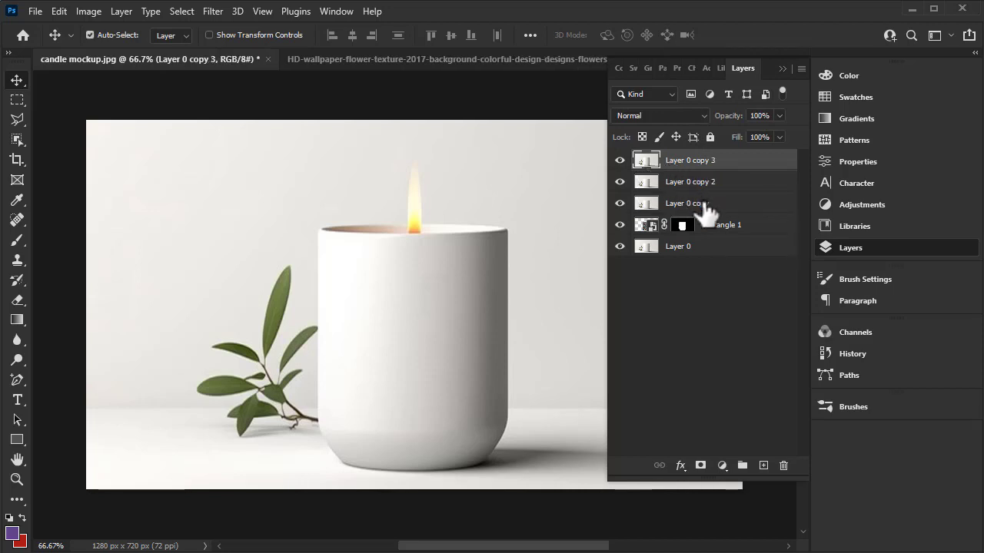
Step: Give the Rectangle 1 layer the Red colour label
left_click(702, 205)
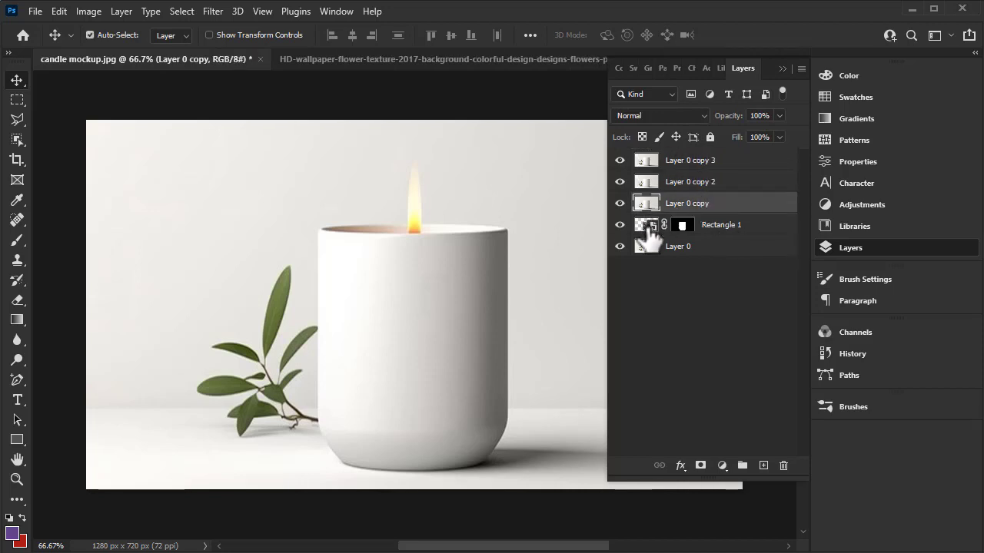
right_click(650, 231)
left_click(714, 449)
left_click(737, 222)
type("mockup")
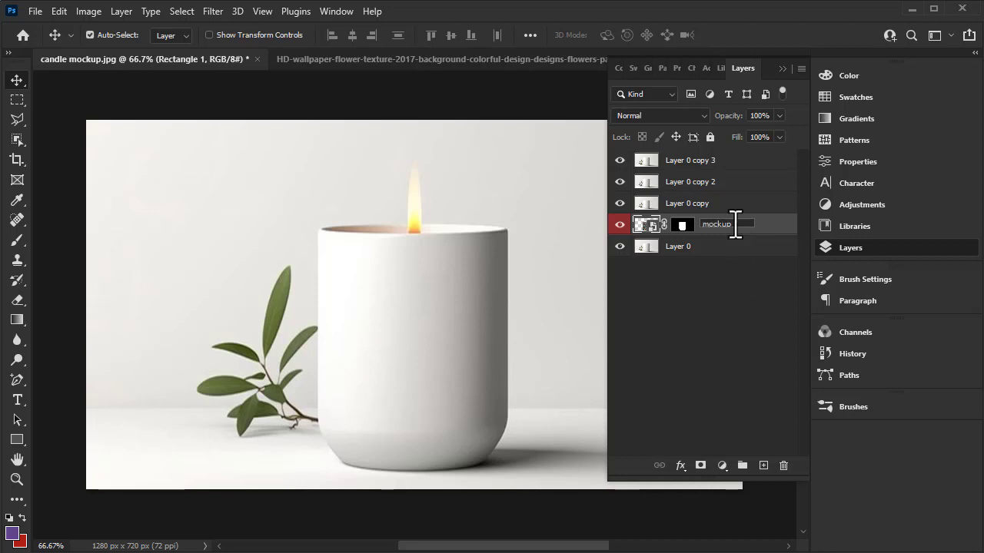
Step: Confirm the mockup name and rename the photo copies screen, linear doge and multiply
double_click(686, 204)
type("screen")
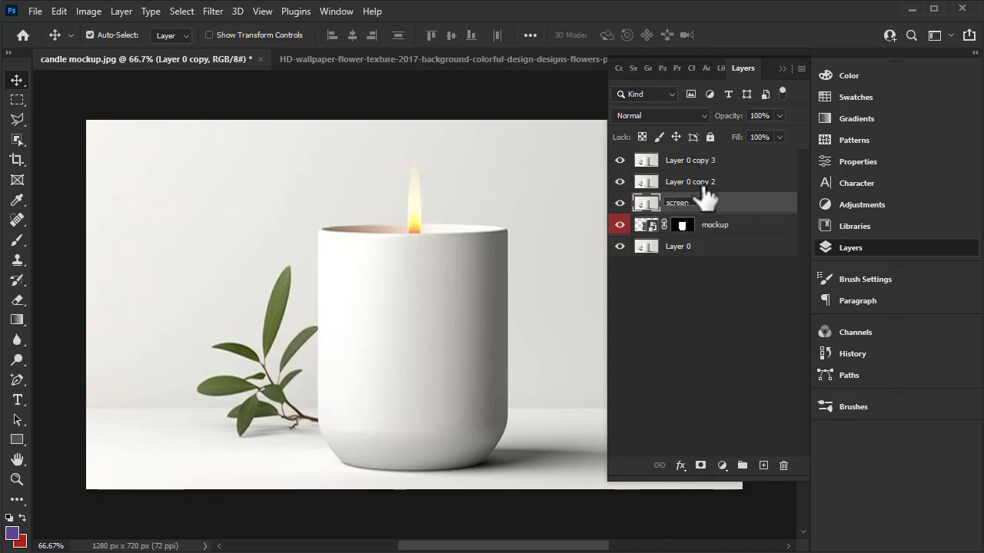
double_click(705, 184)
type("linear dodg")
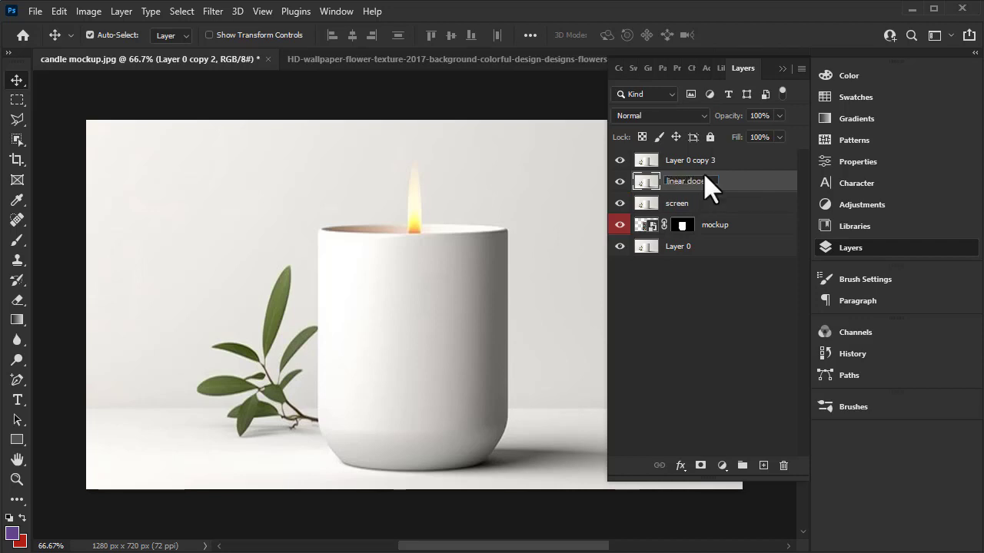
double_click(705, 161)
type("multiply")
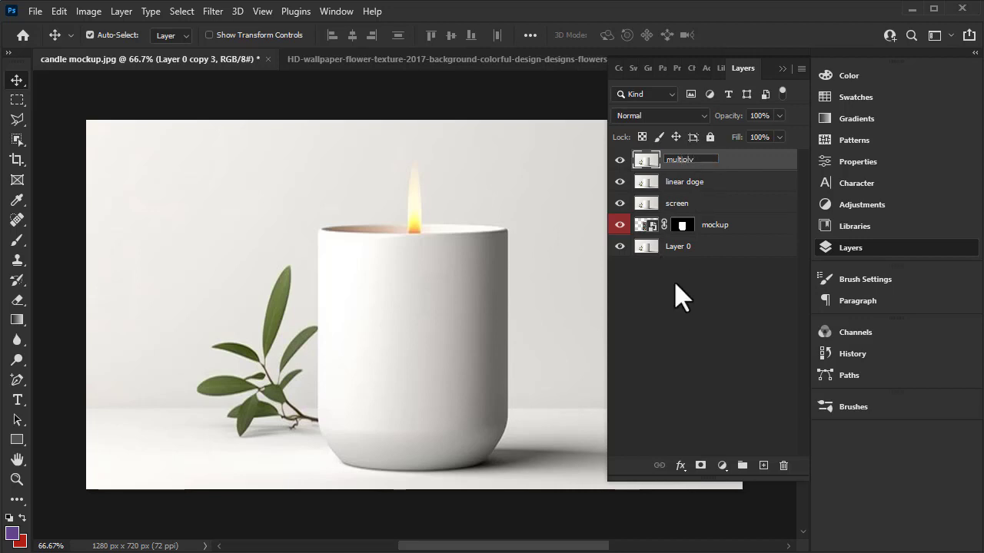
left_click(675, 285)
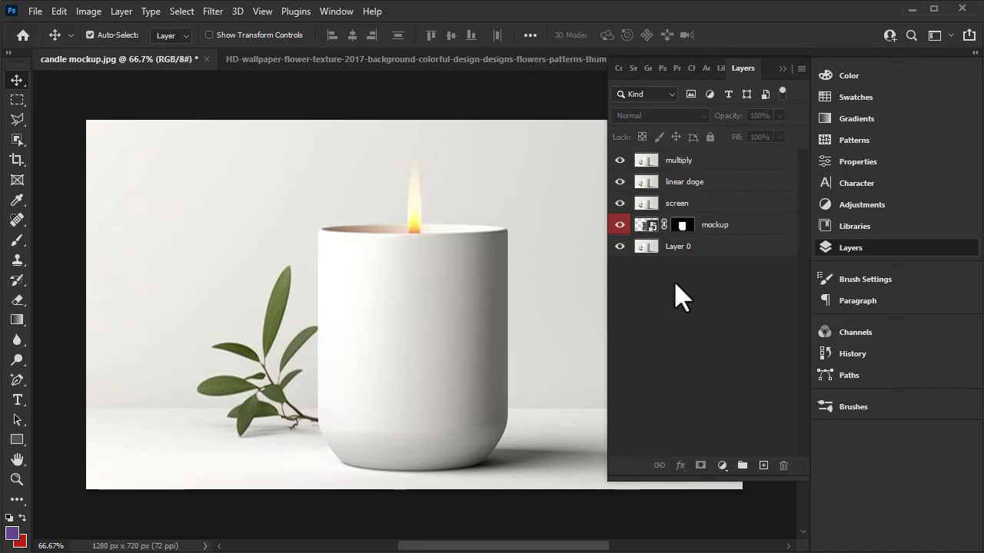
Step: Hide the upper copies and set the multiply layer to Multiply blend mode
left_click(676, 206)
left_click(675, 162)
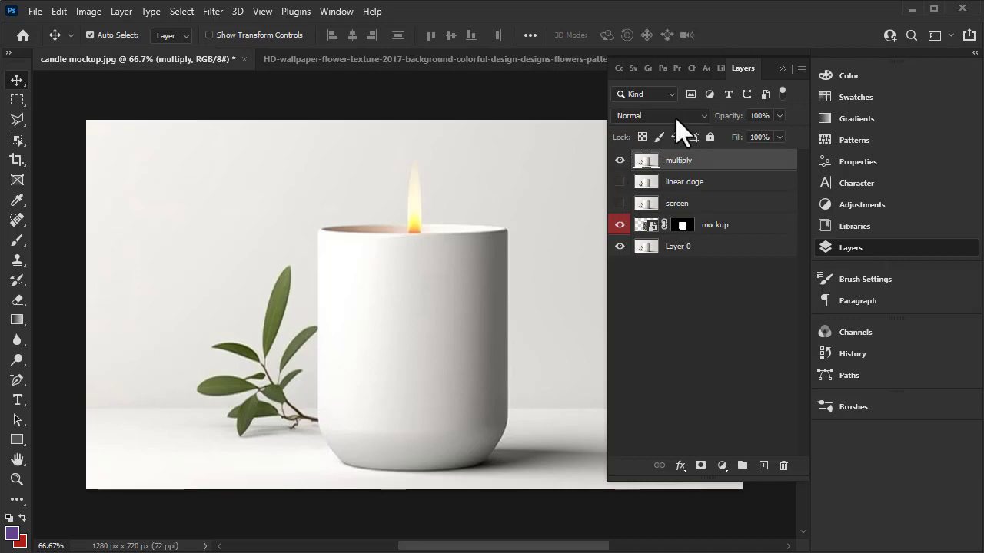
left_click(675, 116)
left_click(649, 175)
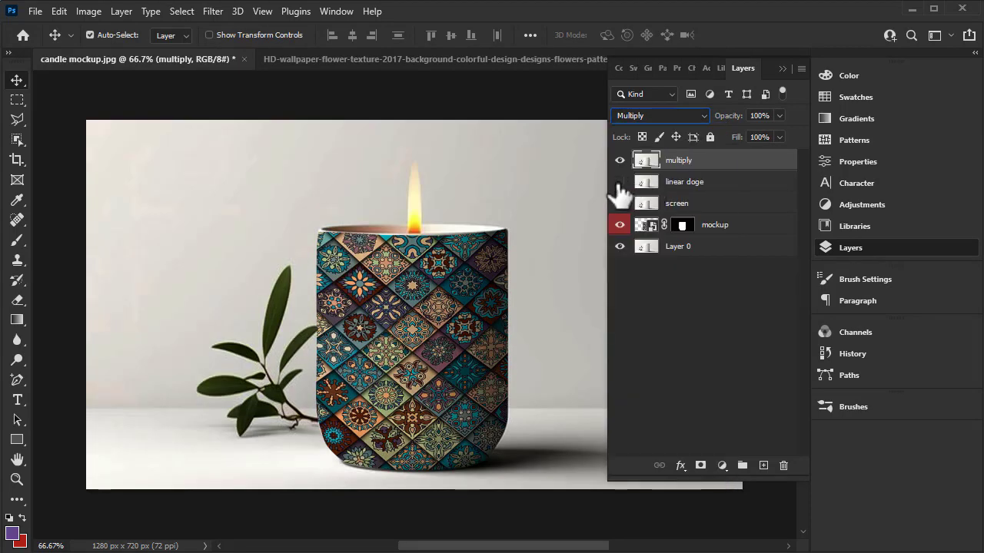
Step: Show the linear doge layer and set it to Linear Dodge (Add)
left_click(619, 183)
left_click(682, 185)
left_click(669, 116)
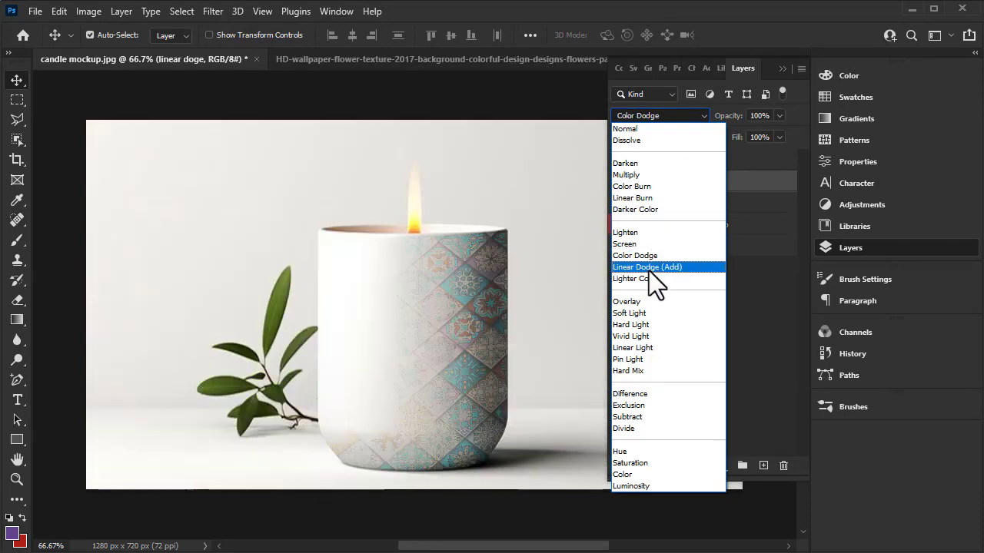
left_click(648, 270)
Step: Darken the linear doge layer with Levels: input 106/0.24, output 0–52
key("ctrl+l")
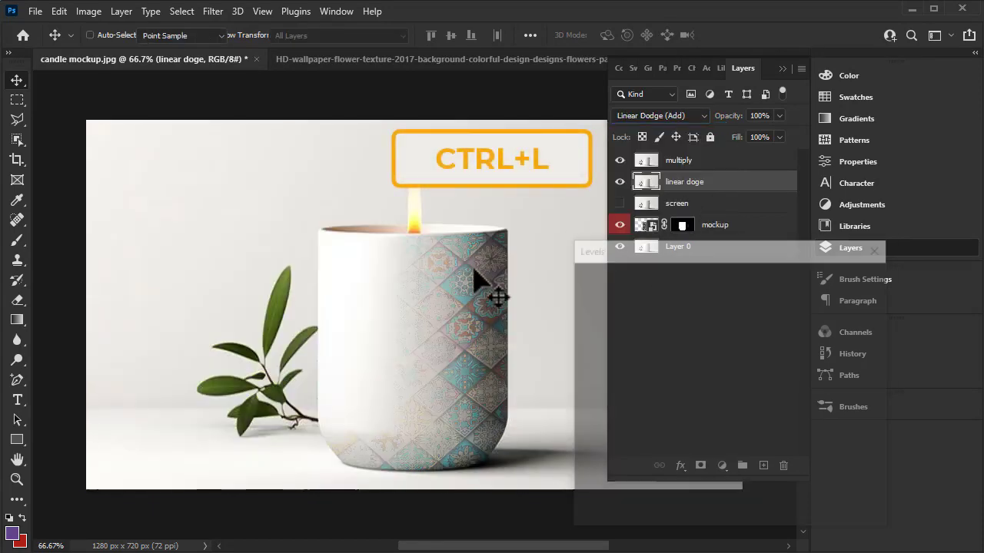
left_click_drag(730, 254, 572, 160)
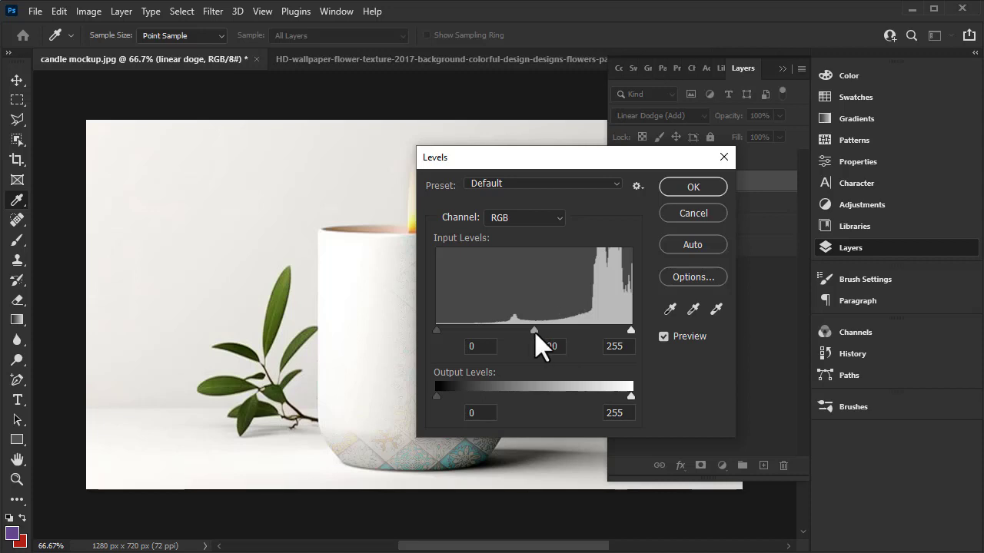
left_click_drag(535, 331, 604, 331)
left_click_drag(437, 330, 517, 330)
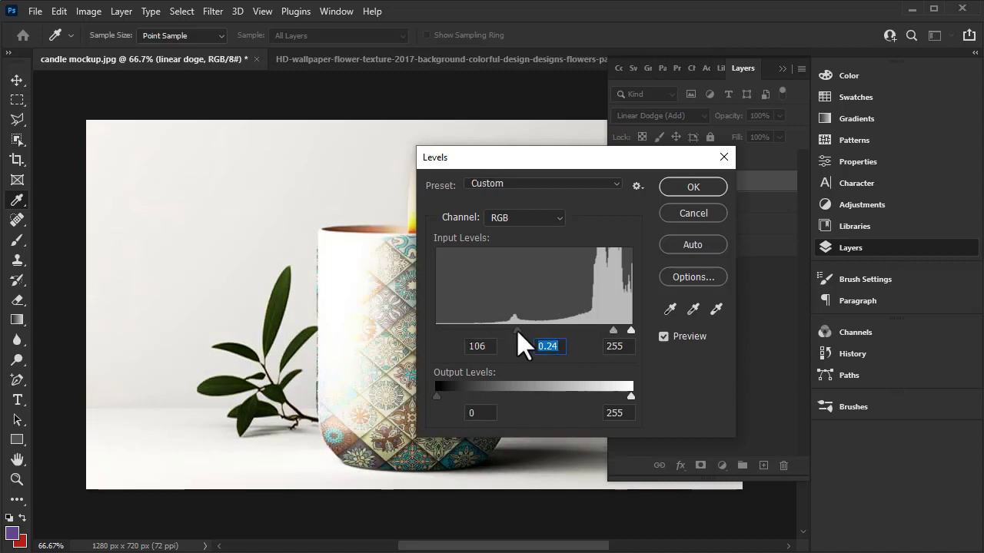
left_click(517, 331)
left_click_drag(628, 395, 472, 395)
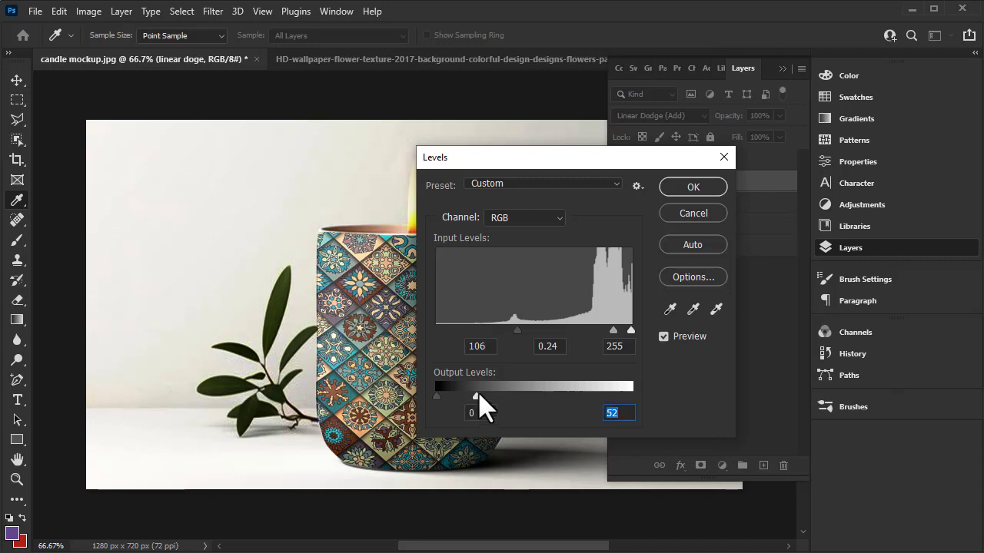
left_click(705, 189)
left_click(624, 219)
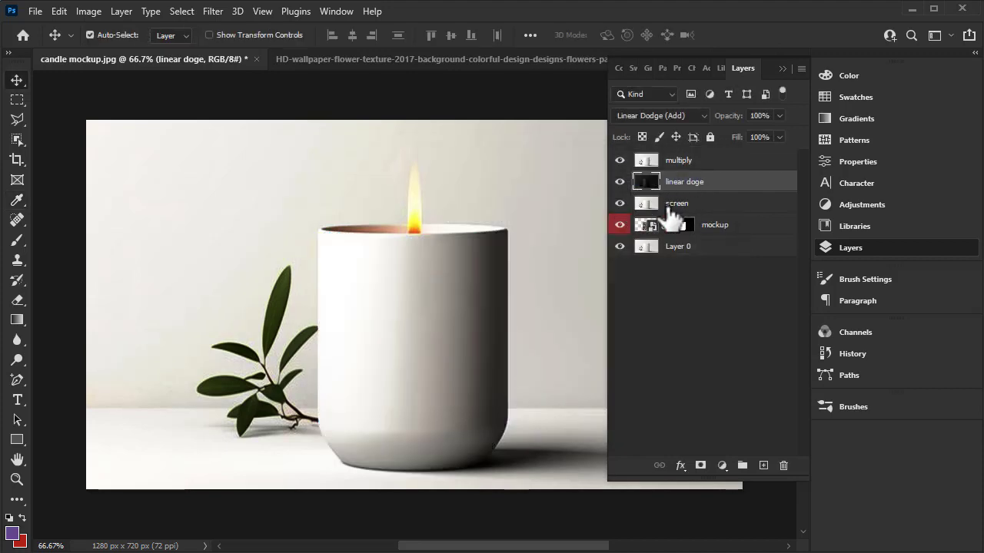
left_click(673, 206)
Step: Set the screen layer to Screen and apply Levels: input 239/0.22/255, output 0–61
left_click(671, 116)
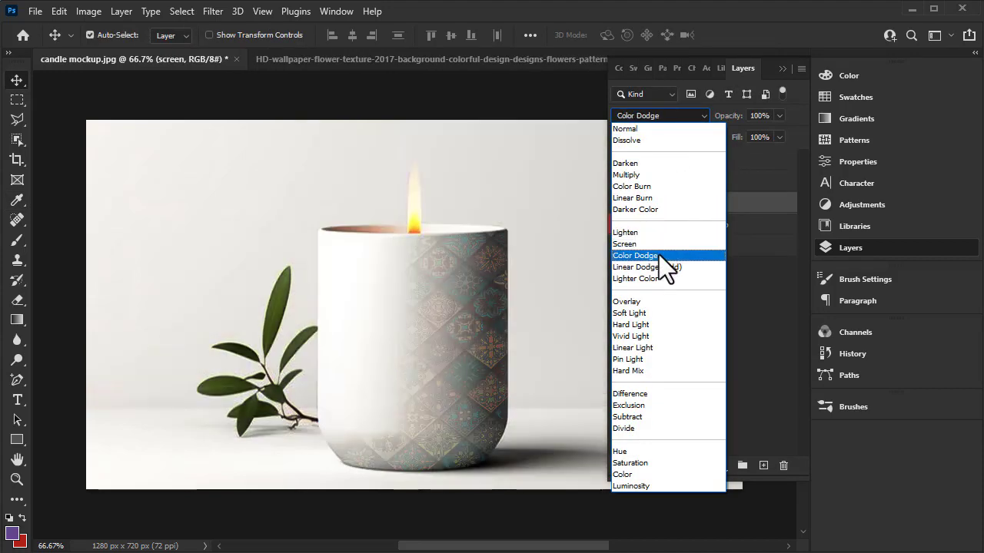
left_click(660, 244)
left_click(783, 69)
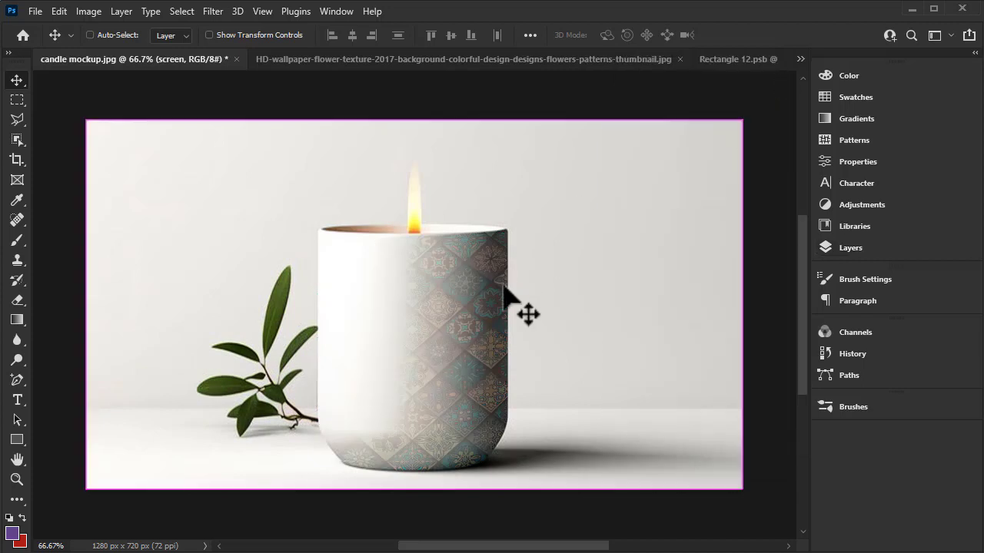
key("ctrl+l")
left_click_drag(535, 338, 607, 338)
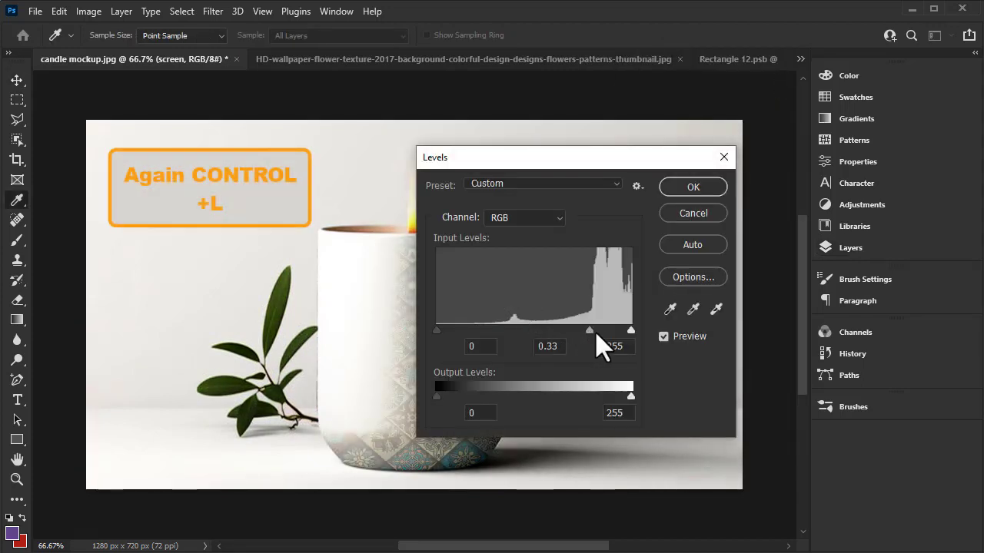
mouse_move(437, 330)
left_mouse_down()
mouse_move(628, 348)
mouse_move(624, 396)
mouse_move(486, 409)
left_mouse_up()
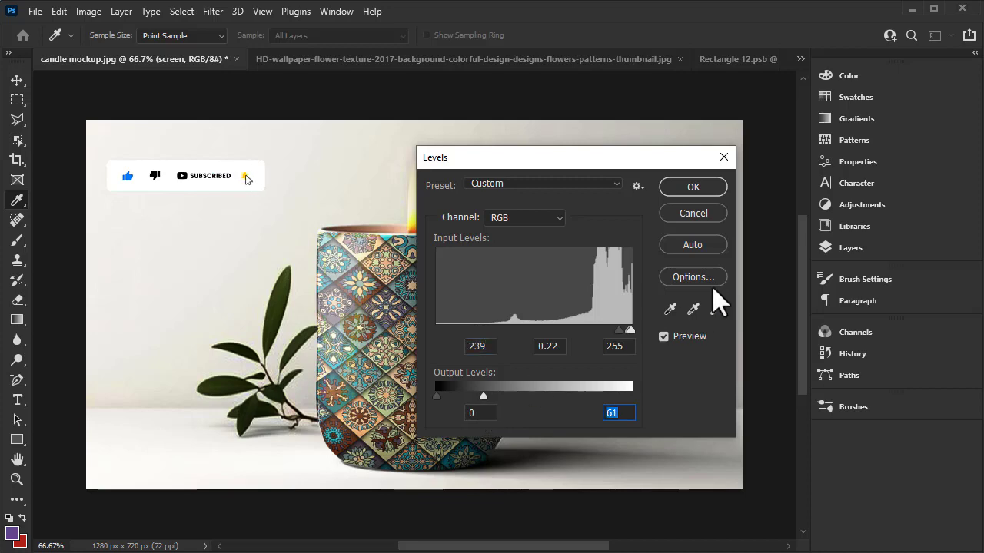
left_click(703, 188)
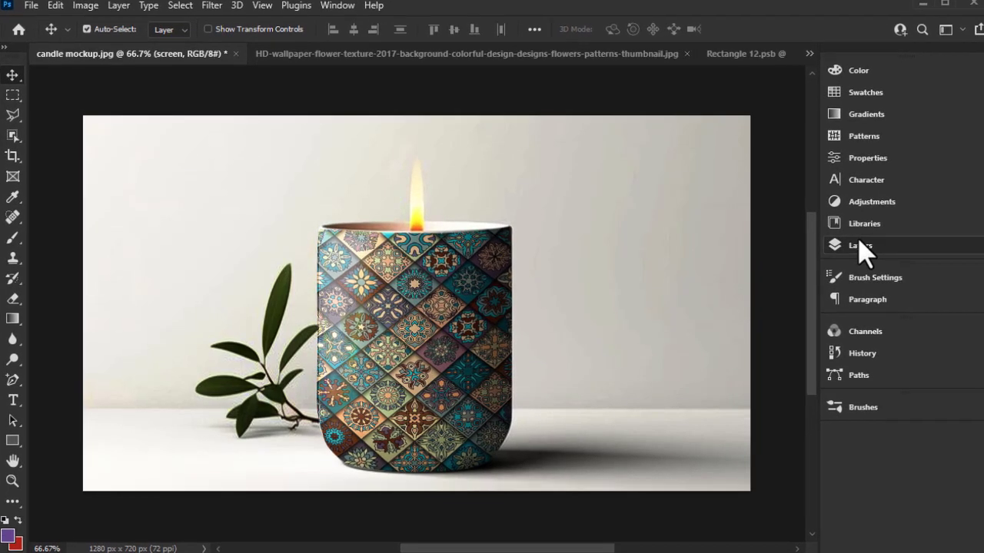
left_click(855, 247)
left_click(801, 57)
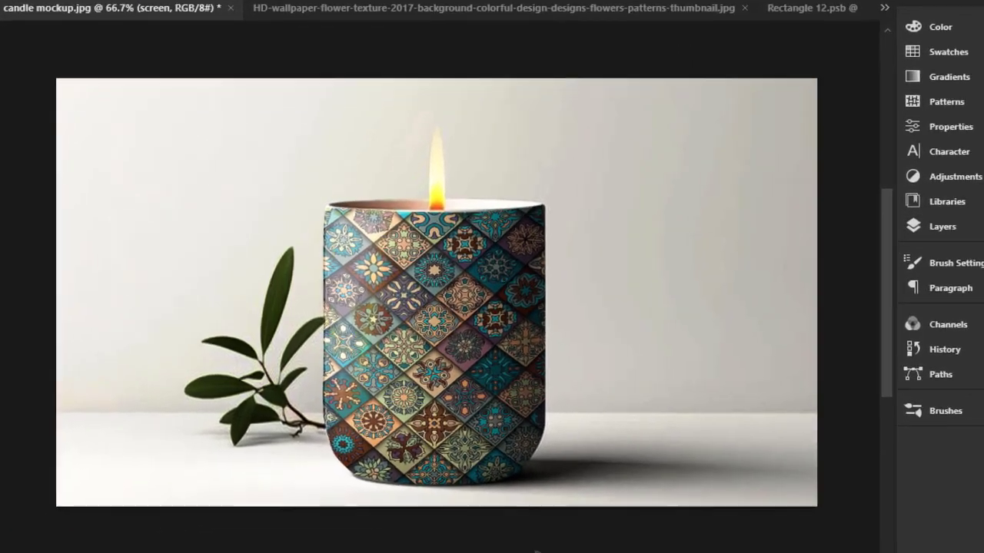